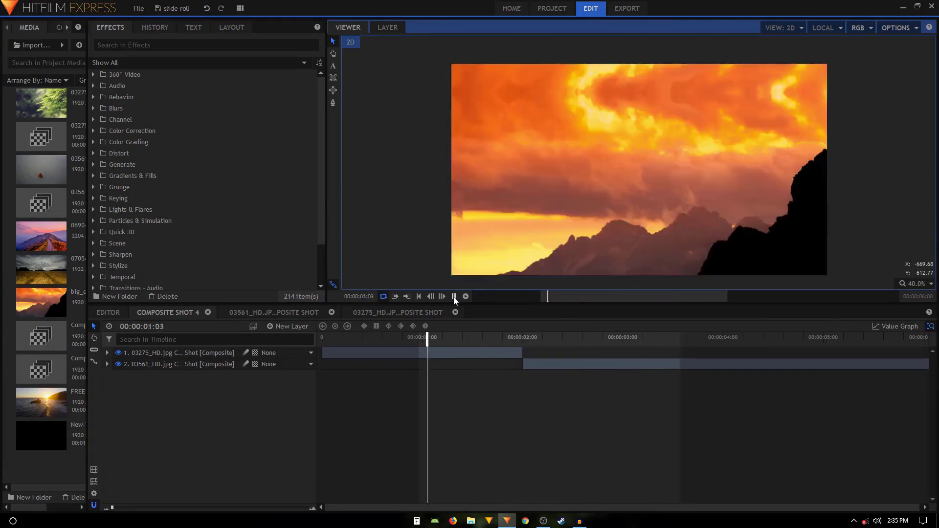
# Pause the Composite Shot 4 preview at 1:58 and widen the Media panel
pyautogui.click(453, 297)
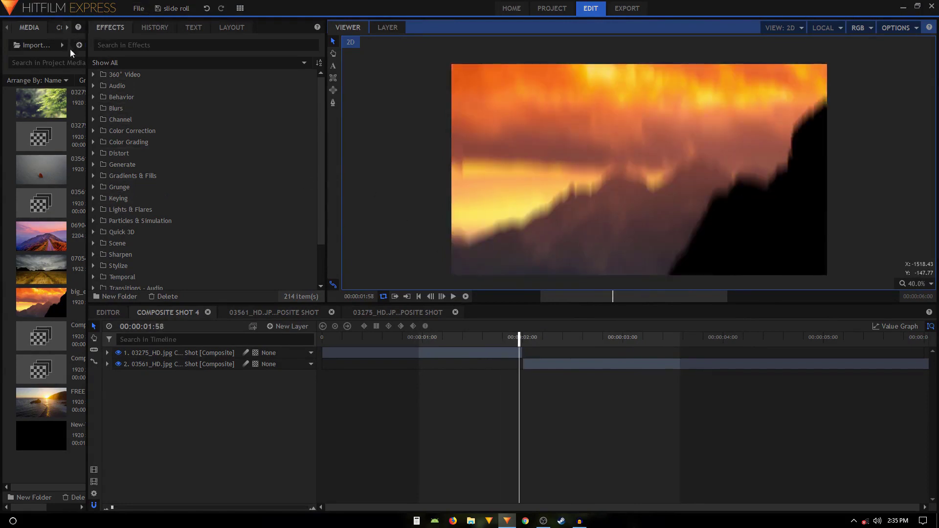
pyautogui.moveTo(89, 58); pyautogui.dragTo(139, 58)
# Create Composite Shot 5 from the 1080p Full HD @ 60 fps template, six seconds long
pyautogui.click(89, 45)
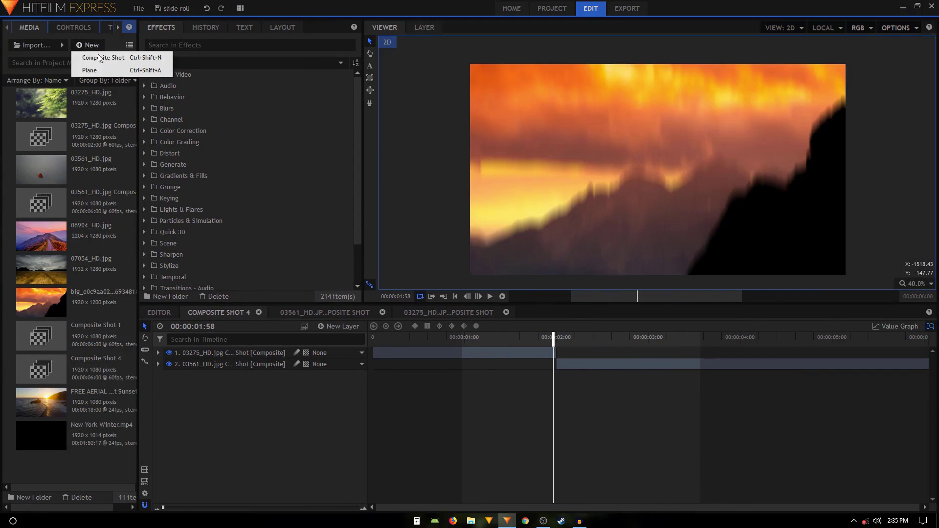
pyautogui.click(99, 58)
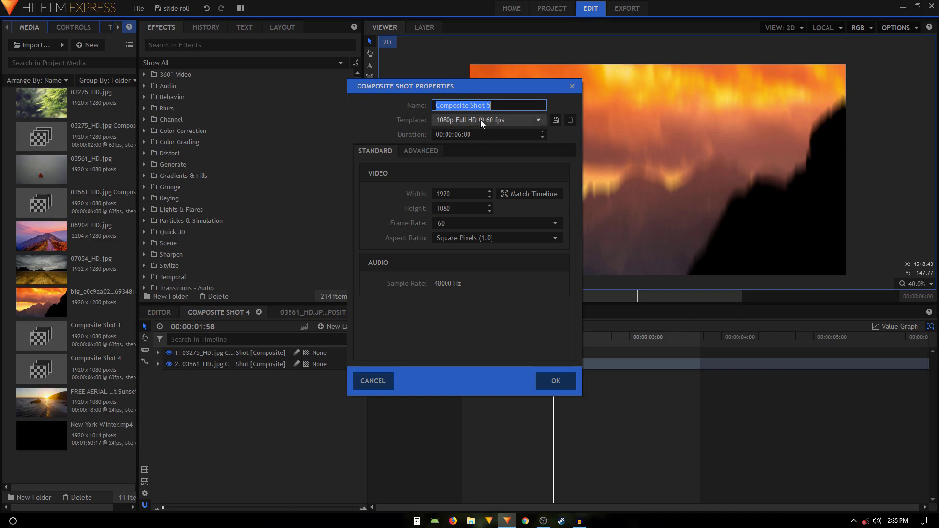
pyautogui.click(480, 121)
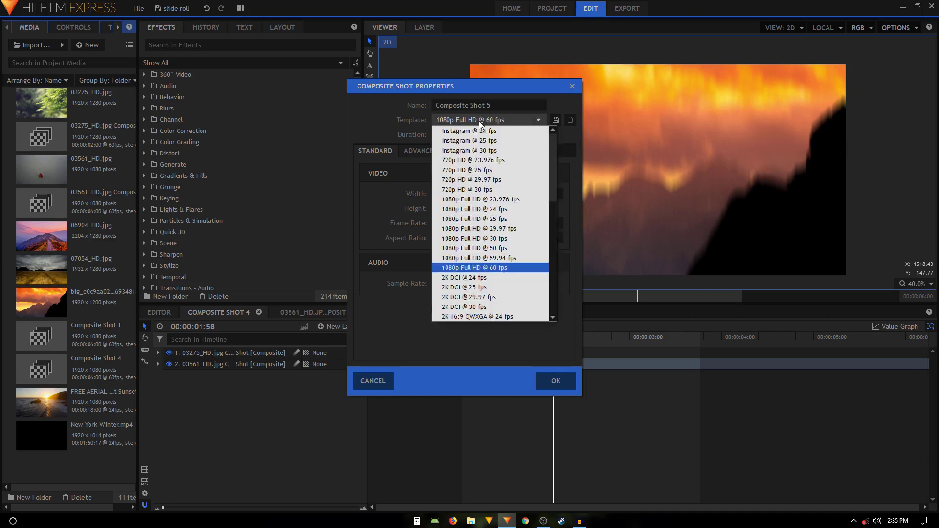
pyautogui.click(492, 269)
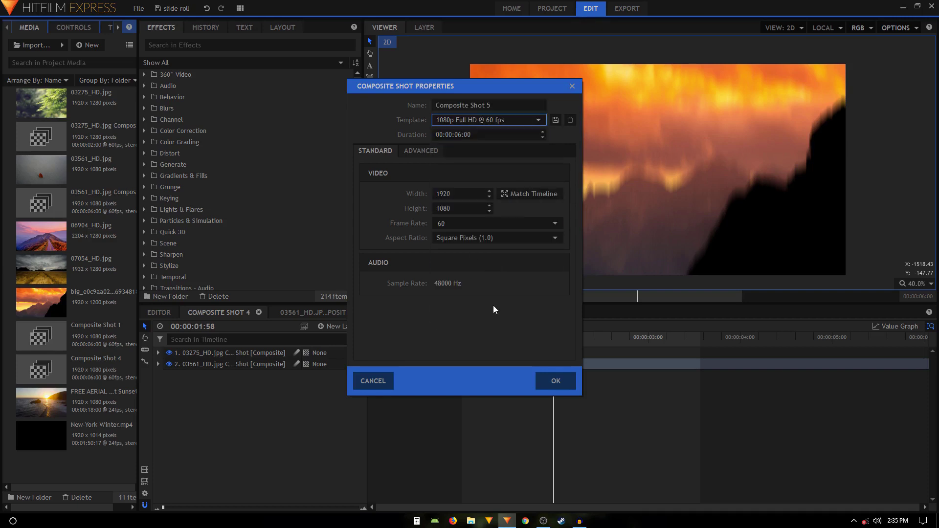
pyautogui.click(551, 377)
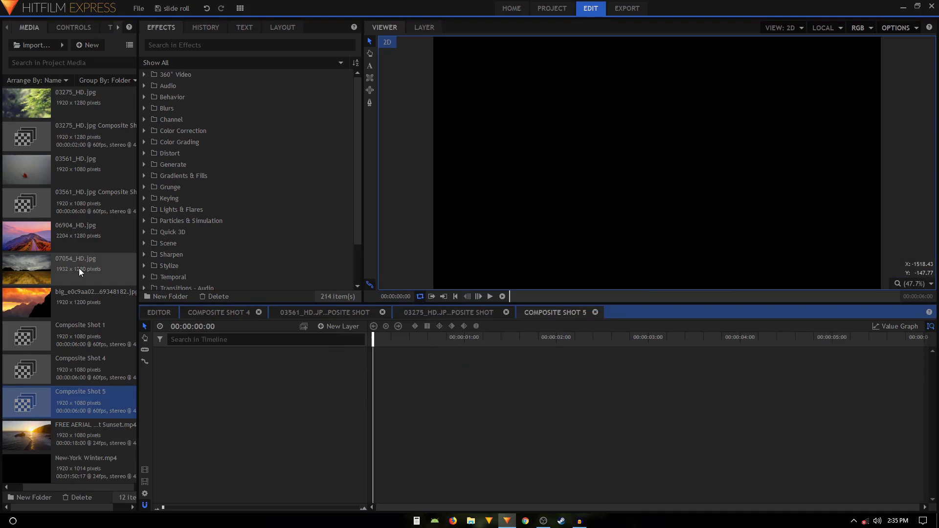
# Add 07054_HD.jpg and the sunset image to the timeline and check both layers
pyautogui.click(70, 237)
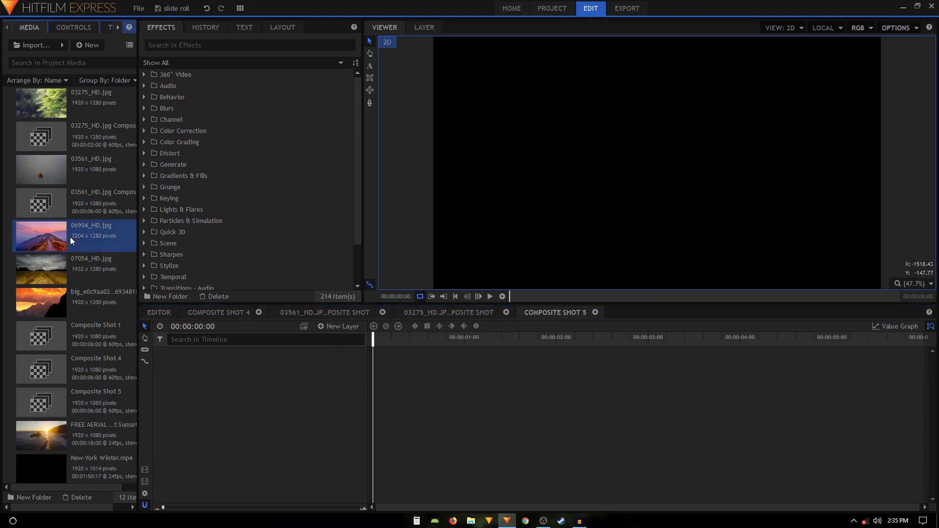
pyautogui.click(65, 268)
pyautogui.moveTo(69, 269); pyautogui.dragTo(249, 373)
pyautogui.click(231, 351)
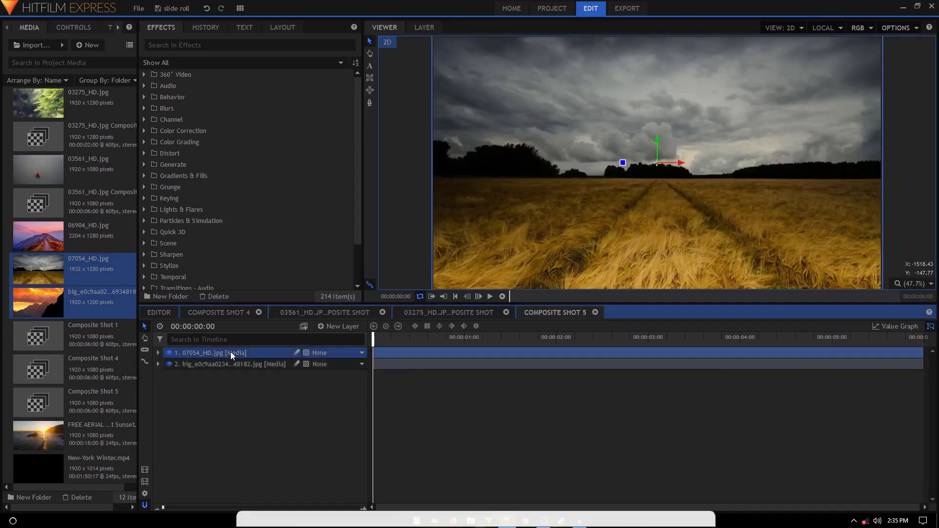
pyautogui.click(220, 366)
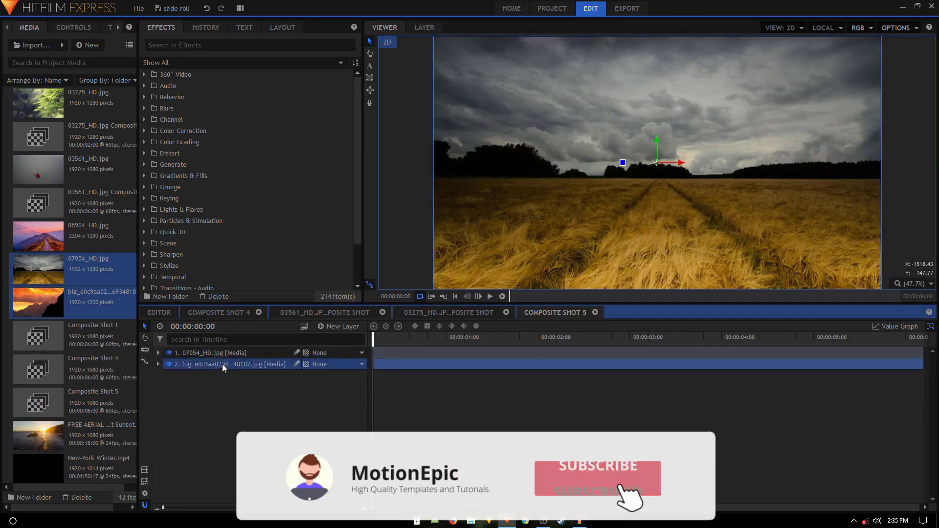
pyautogui.click(166, 353)
pyautogui.click(219, 368)
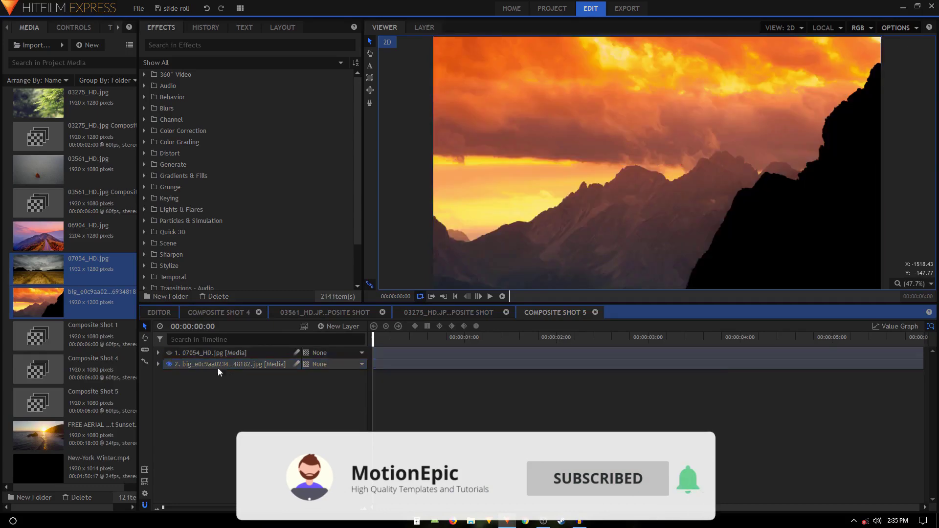
pyautogui.click(170, 353)
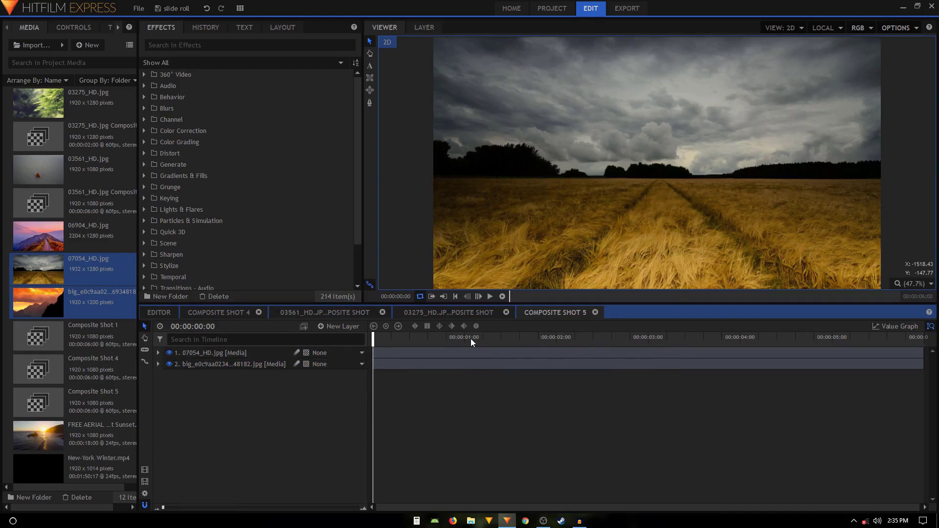
# Start the sunset layer at 1 second and trim the wheat-field layer to end there
pyautogui.moveTo(554, 338); pyautogui.dragTo(463, 339)
pyautogui.moveTo(370, 364); pyautogui.dragTo(462, 365)
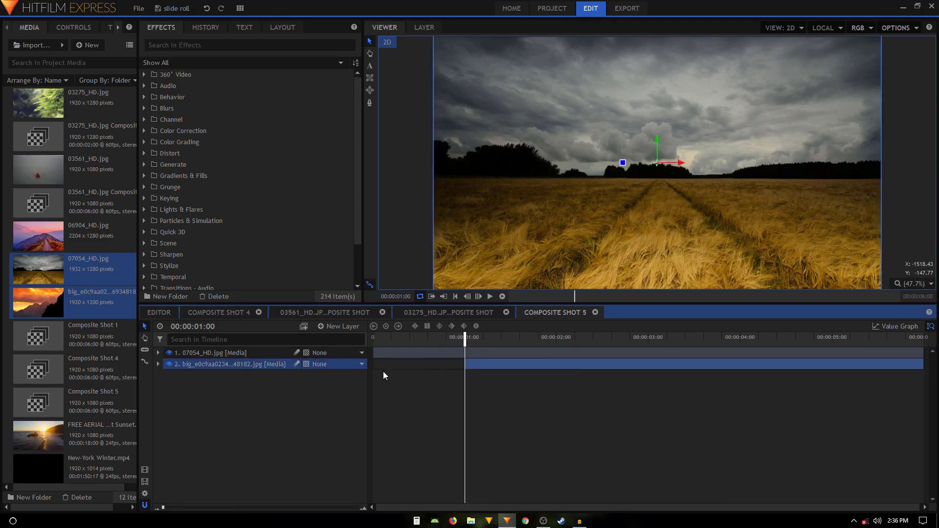
pyautogui.click(441, 416)
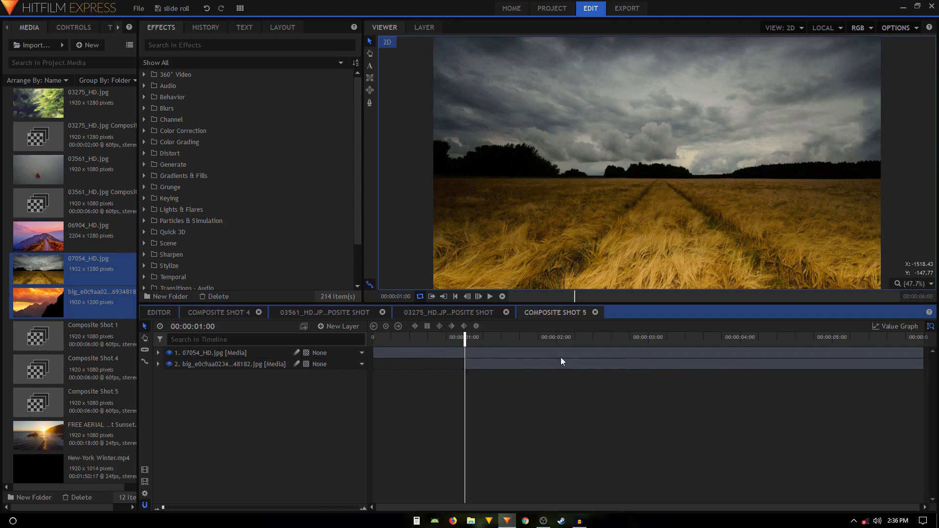
pyautogui.moveTo(923, 352); pyautogui.dragTo(458, 339)
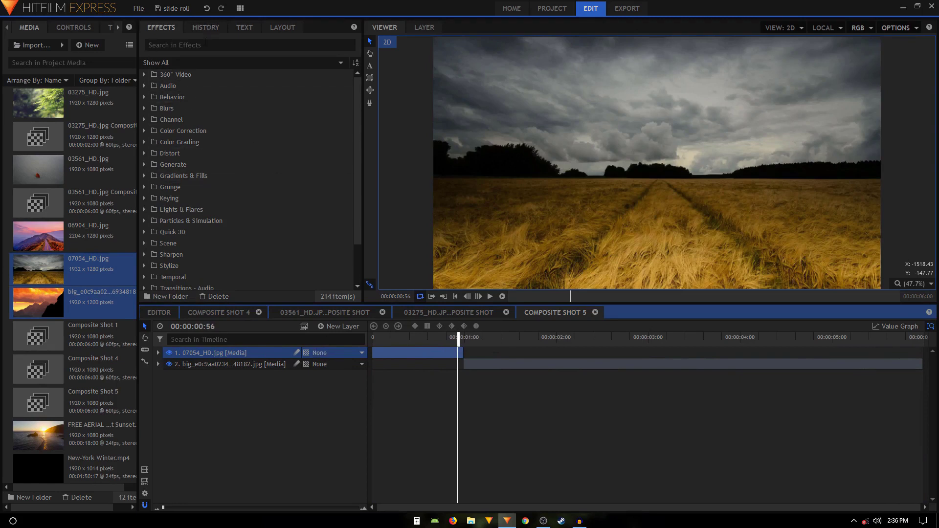
# Search effects for 'spher' and apply Spherical Warp to the 07054_HD.jpg layer
pyautogui.click(199, 45)
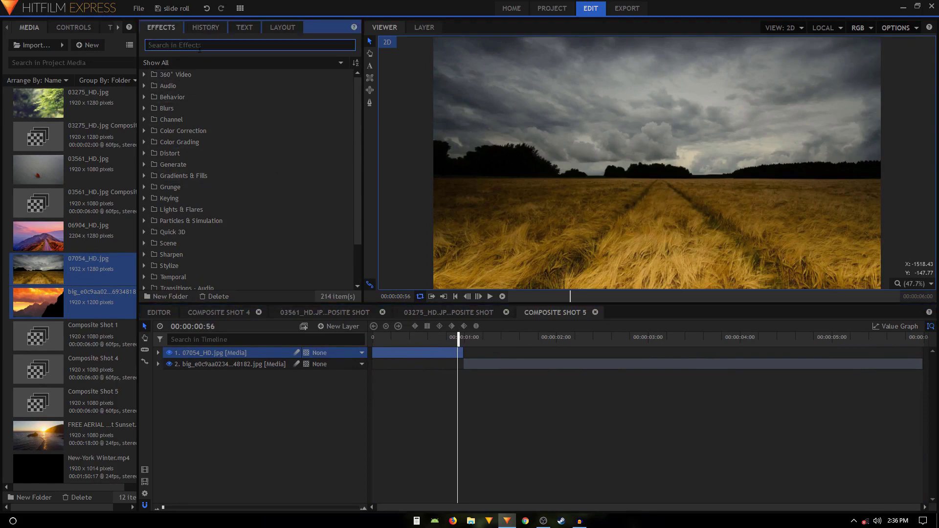
pyautogui.write('spo')
pyautogui.press('BackSpace')
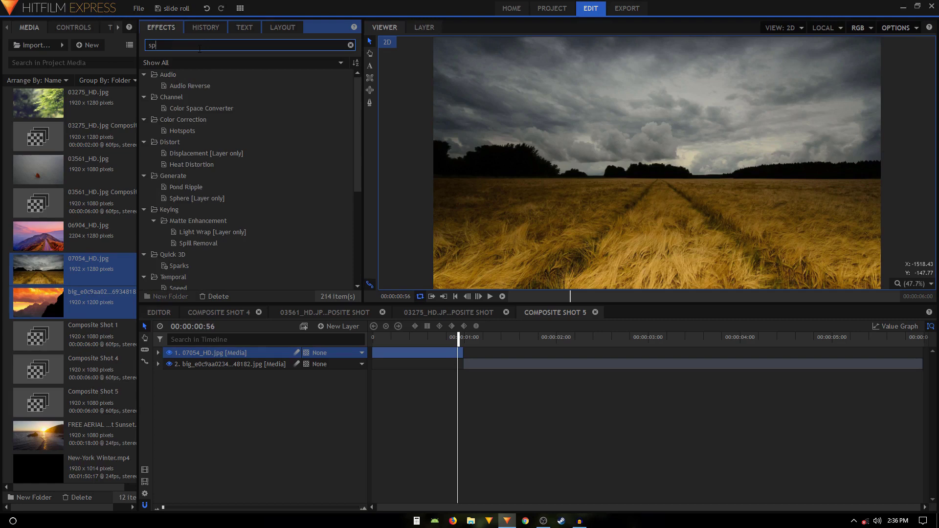
pyautogui.write('her')
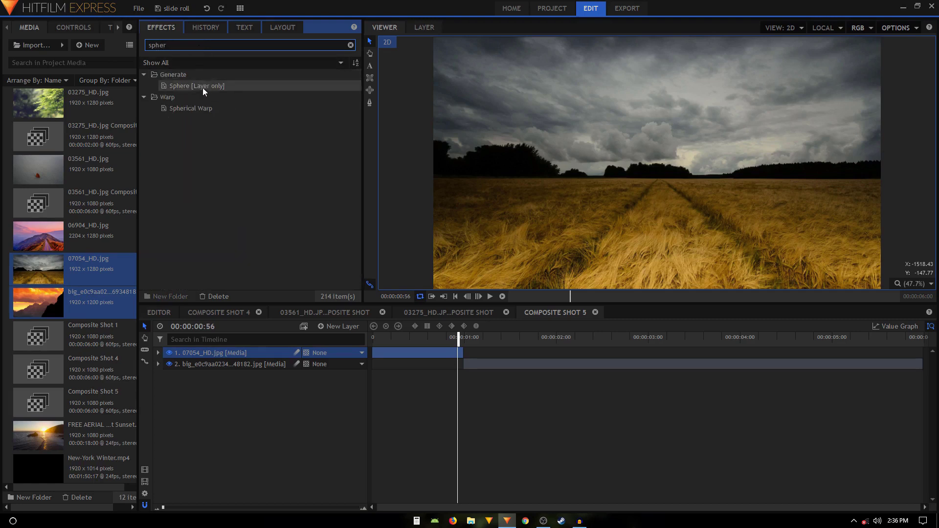
pyautogui.click(158, 352)
pyautogui.moveTo(191, 108); pyautogui.dragTo(189, 362)
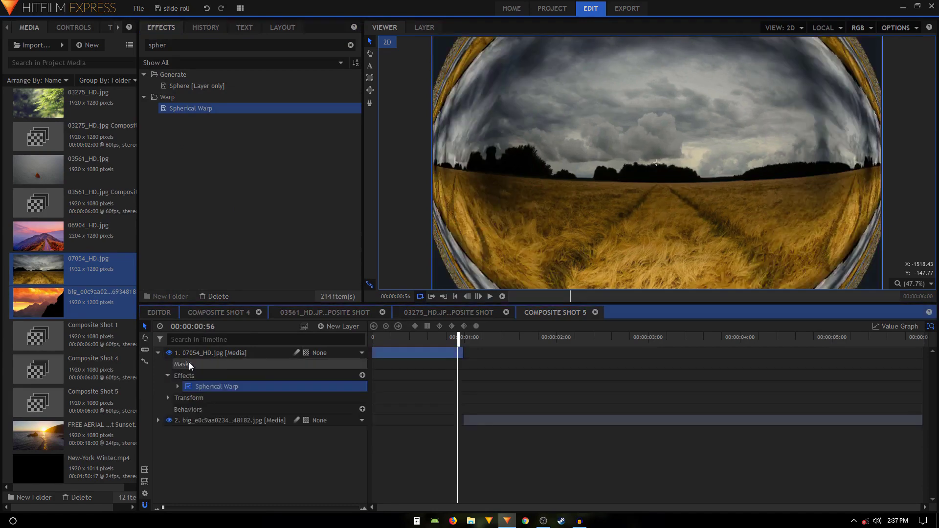
# Set the Spherical Warp Amount to 0 and Scale back to 100%
pyautogui.click(177, 387)
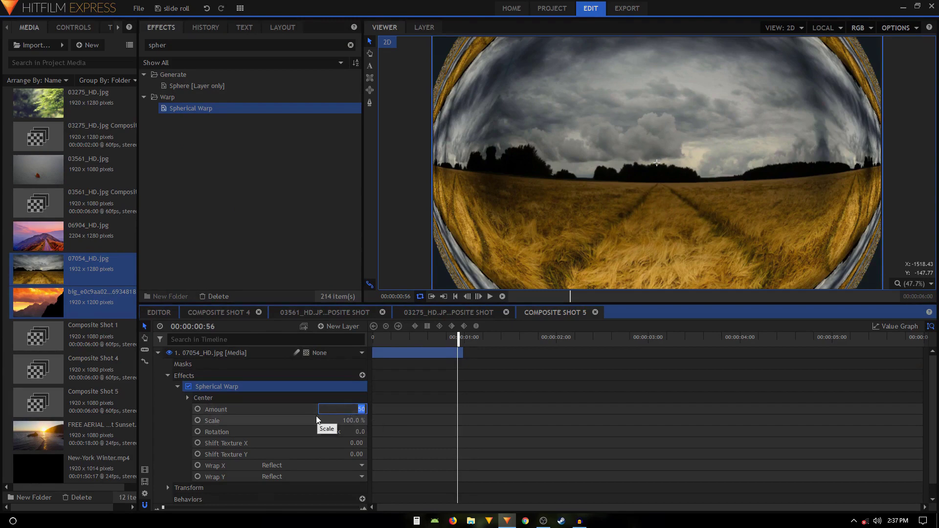
pyautogui.press('Return')
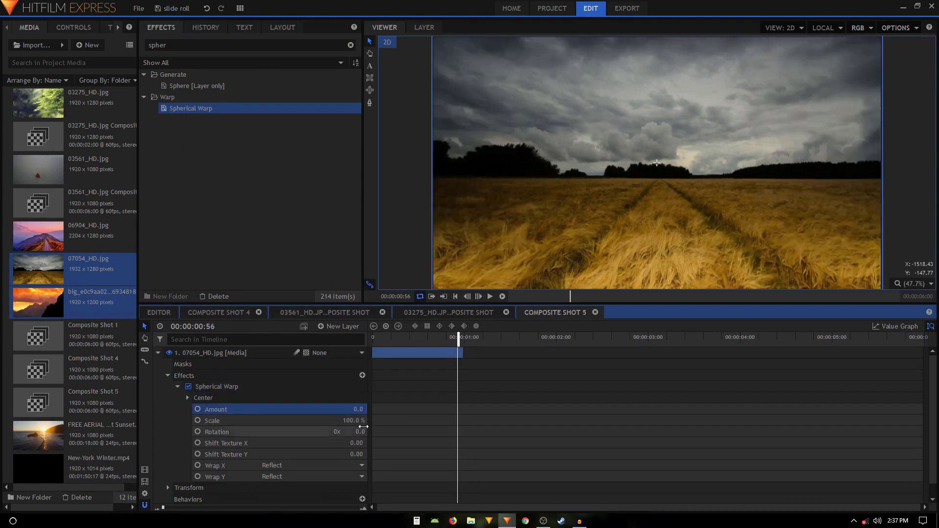
pyautogui.moveTo(356, 420); pyautogui.dragTo(323, 419)
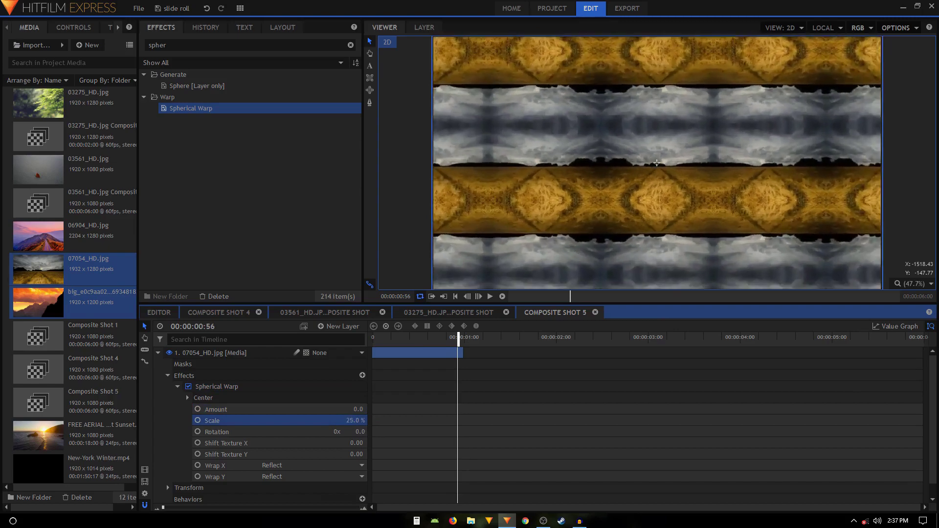
pyautogui.press('Return')
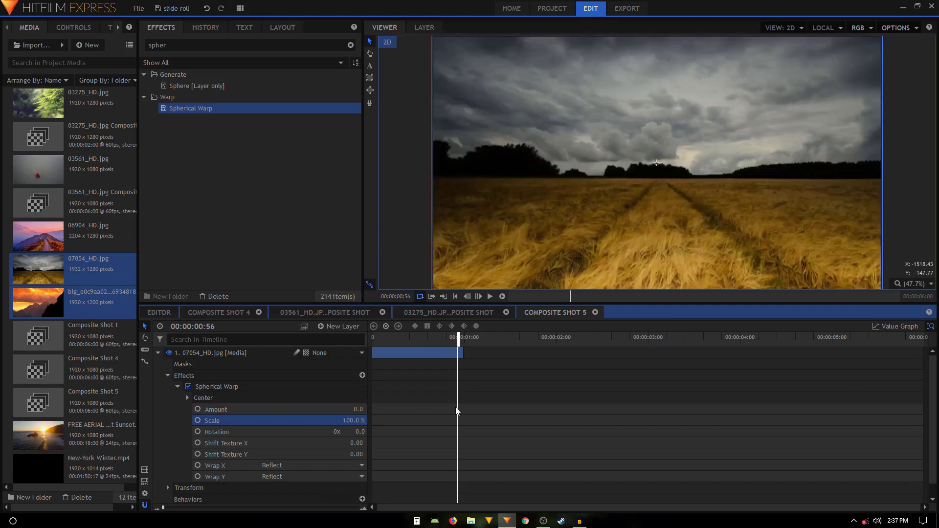
pyautogui.moveTo(454, 344); pyautogui.dragTo(461, 343)
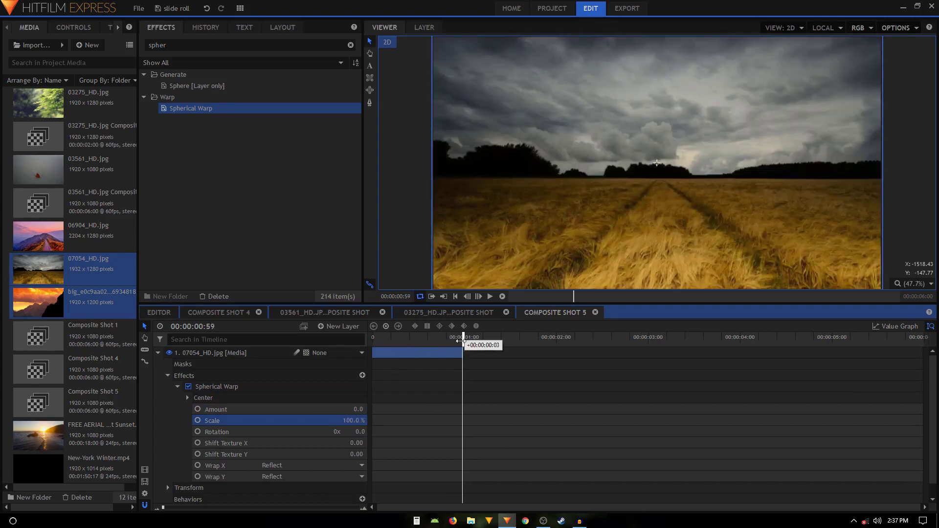
pyautogui.moveTo(163, 509); pyautogui.dragTo(203, 519)
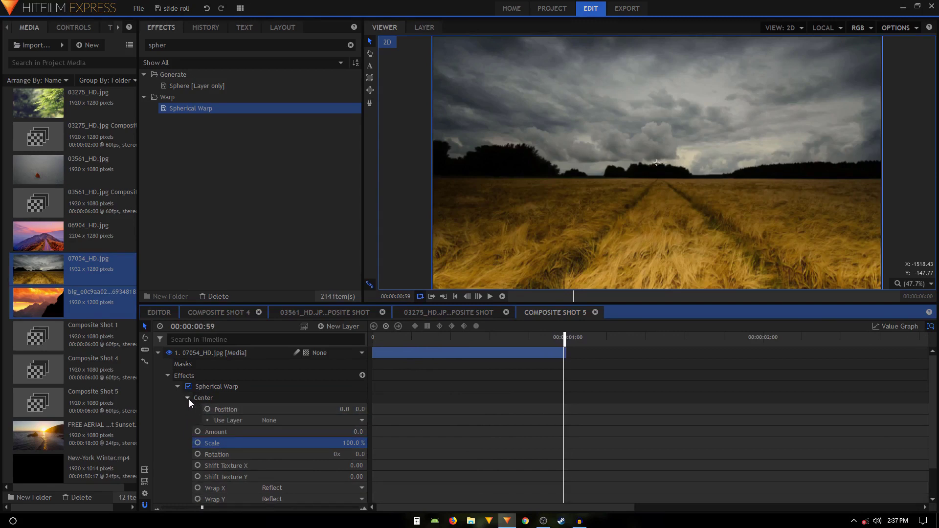
# Keyframe the warp Center Position and raise its Y to 10530 at frame 49
pyautogui.click(188, 398)
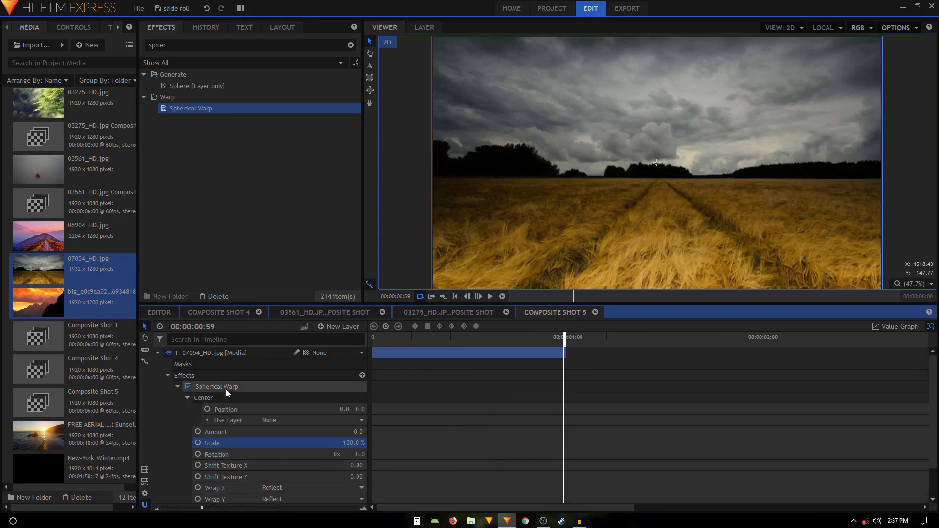
pyautogui.click(207, 409)
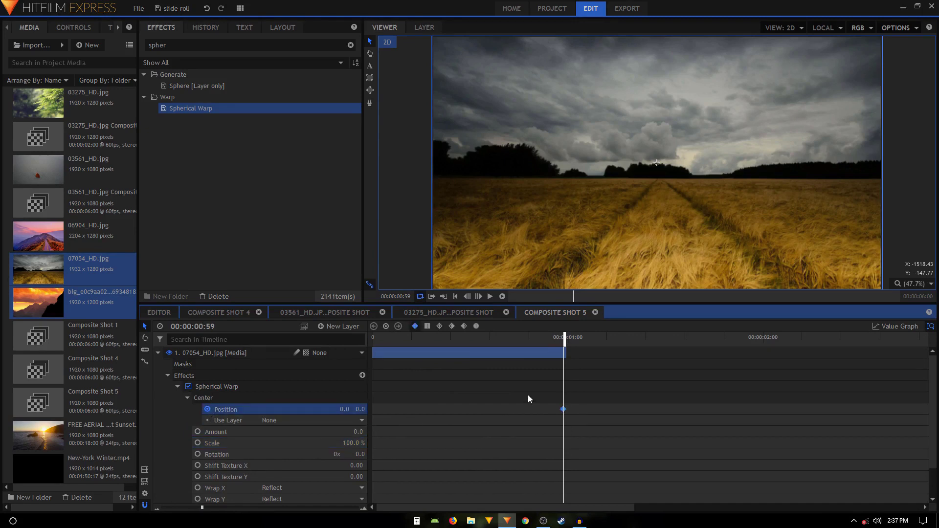
pyautogui.hotkey('shift', 'Left')
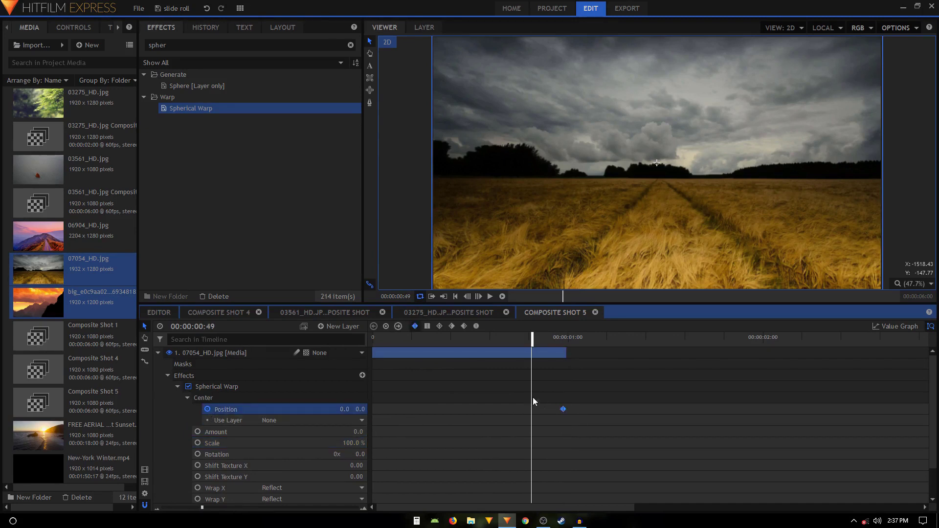
pyautogui.moveTo(360, 410); pyautogui.dragTo(460, 410)
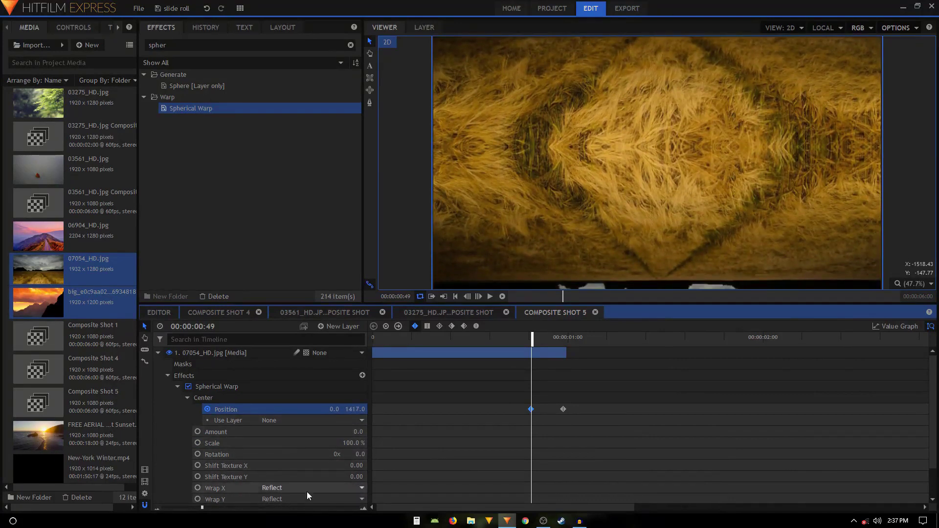
pyautogui.scroll(-1, 268, 482)
pyautogui.scroll(1, 321, 465)
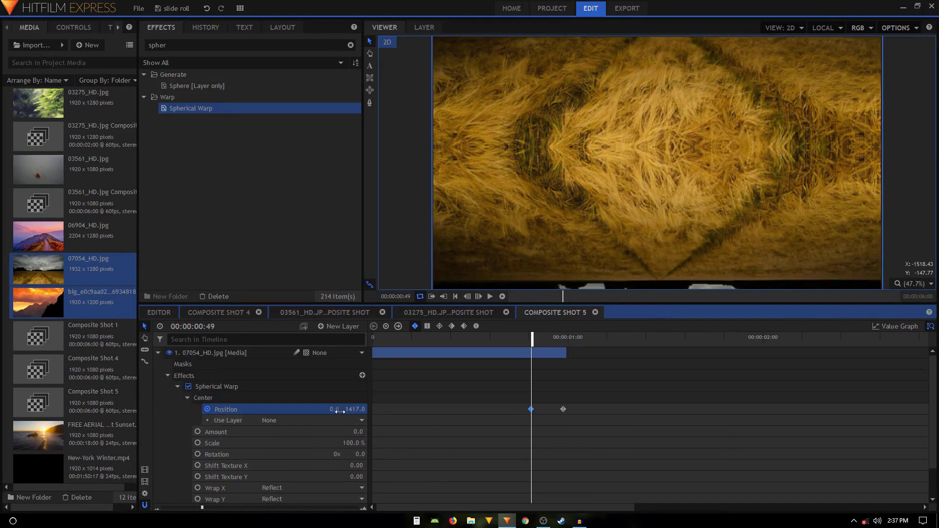
pyautogui.moveTo(338, 409); pyautogui.dragTo(357, 409)
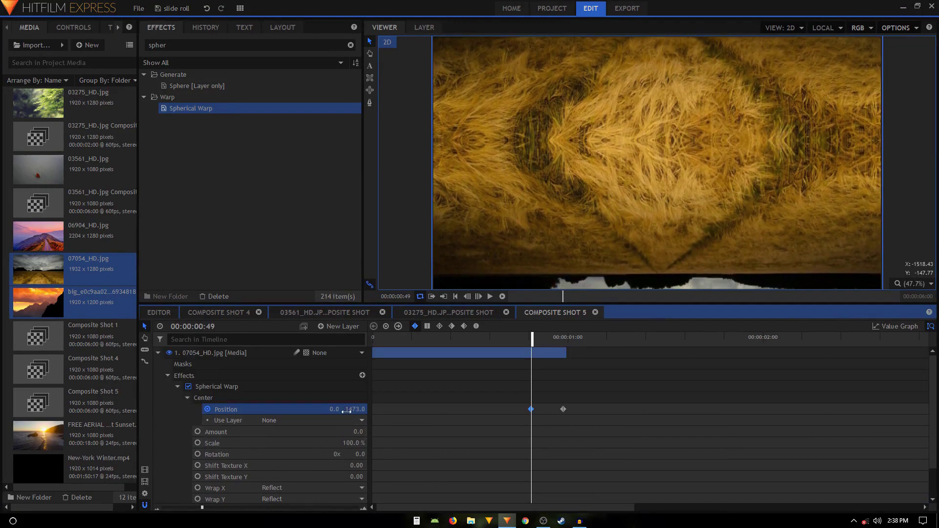
pyautogui.moveTo(354, 409); pyautogui.dragTo(703, 412)
pyautogui.scroll(-1, 751, 187)
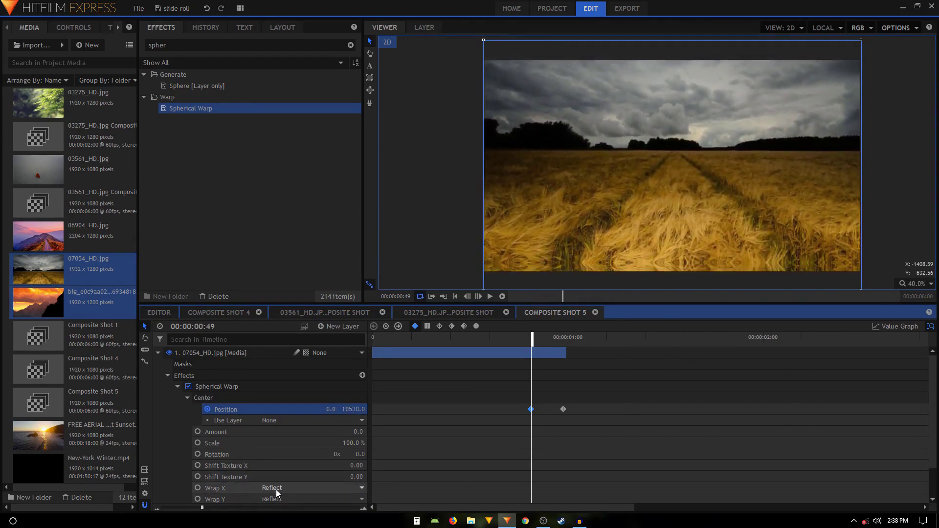
# Try Tile for Wrap Y and fine-tune the frame-49 centre Y to 10440
pyautogui.click(288, 499)
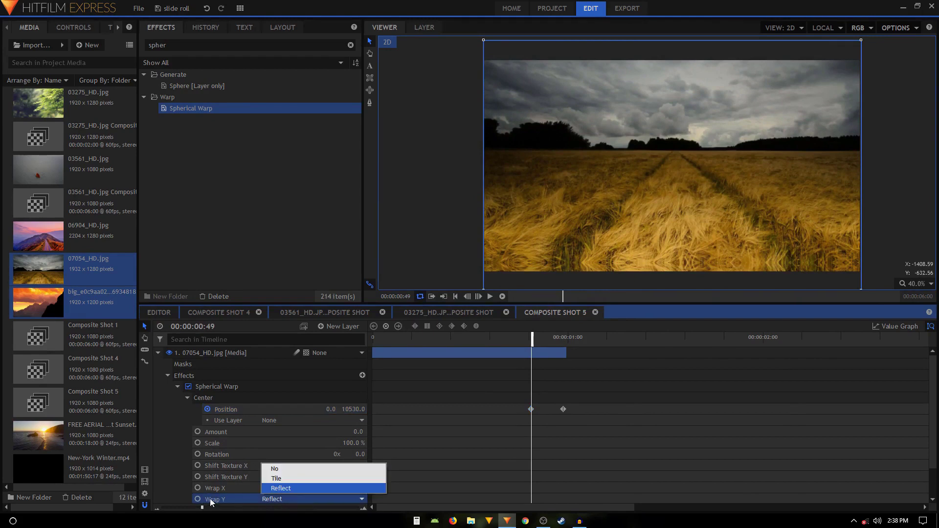
pyautogui.click(281, 480)
pyautogui.scroll(2, 601, 264)
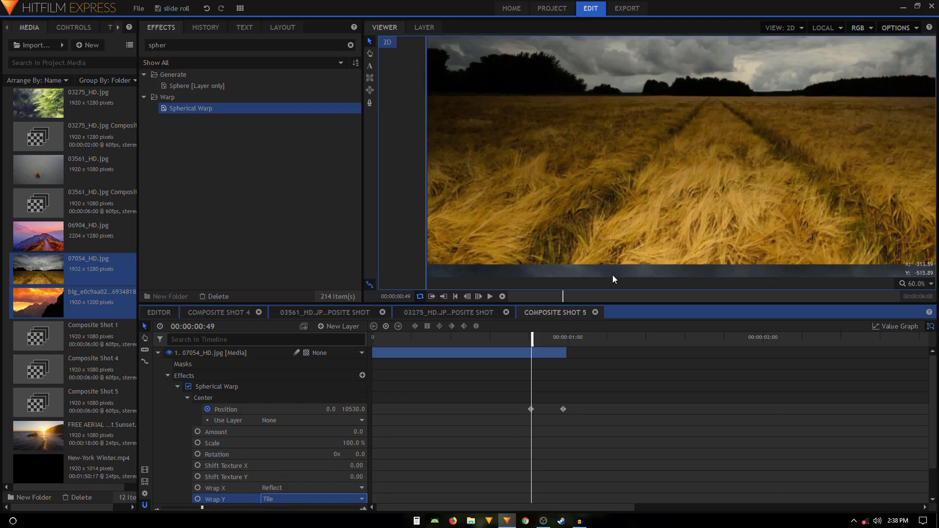
pyautogui.click(531, 409)
pyautogui.moveTo(360, 409); pyautogui.dragTo(328, 409)
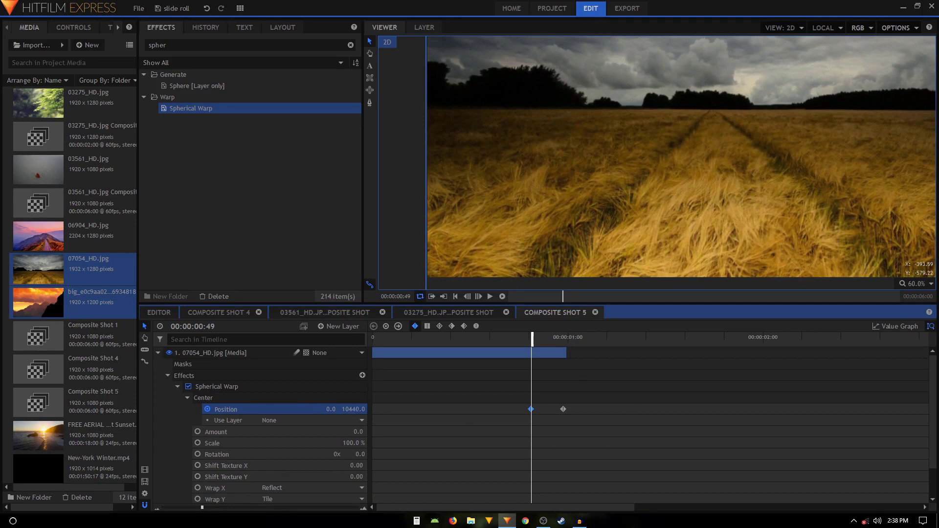
pyautogui.click(259, 498)
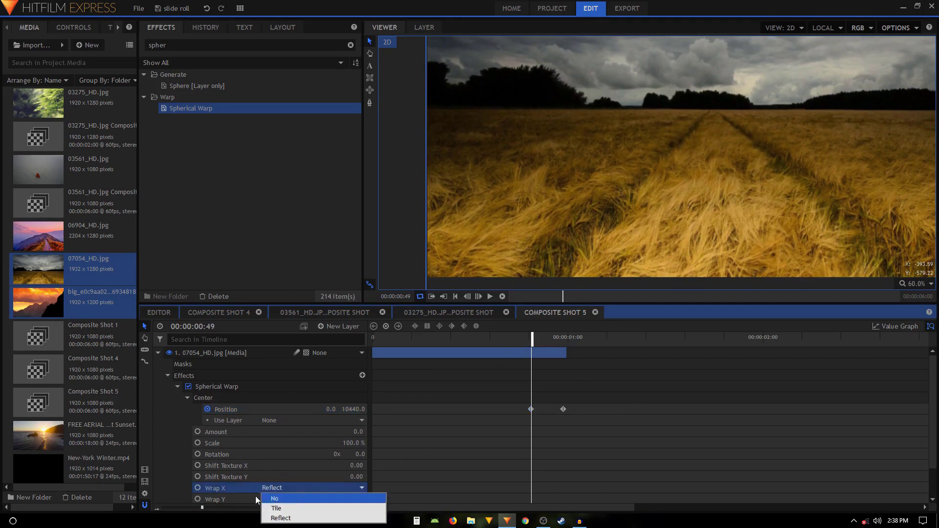
pyautogui.click(254, 498)
pyautogui.click(289, 498)
# Set Wrap Y back to Reflect and select both Position keyframes
pyautogui.click(281, 488)
pyautogui.click(531, 409)
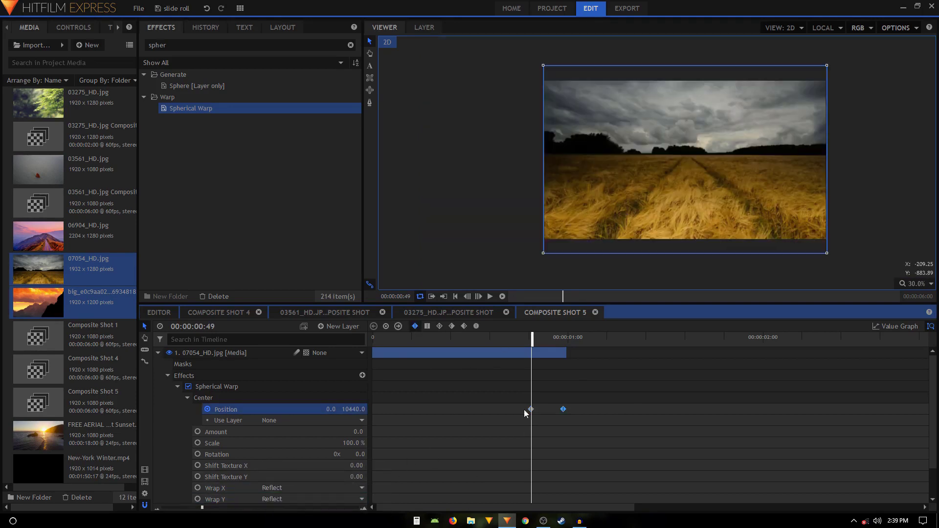
pyautogui.moveTo(507, 394); pyautogui.dragTo(600, 423)
# Drag the Value Graph handles into a steep S-ease, so frame 57 reads 6433.4
pyautogui.click(889, 326)
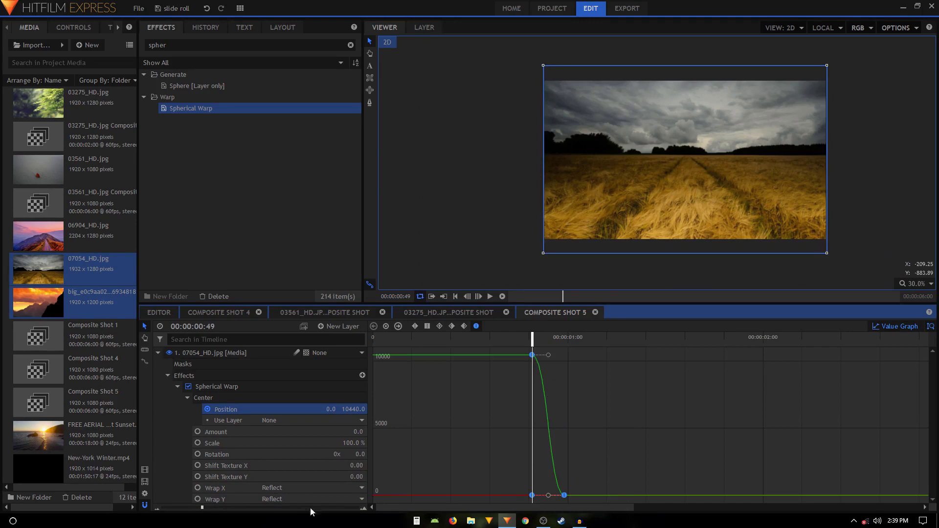
pyautogui.moveTo(202, 510); pyautogui.dragTo(221, 509)
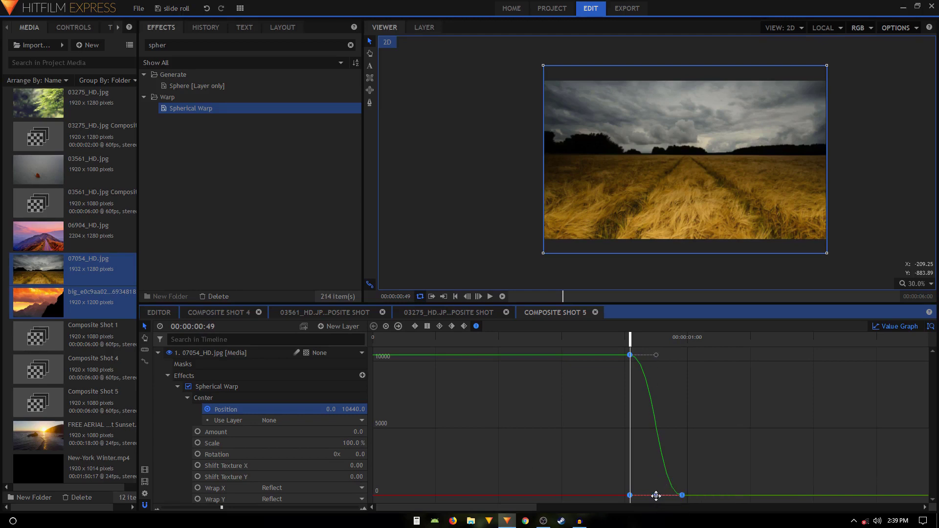
pyautogui.moveTo(656, 496); pyautogui.dragTo(700, 454)
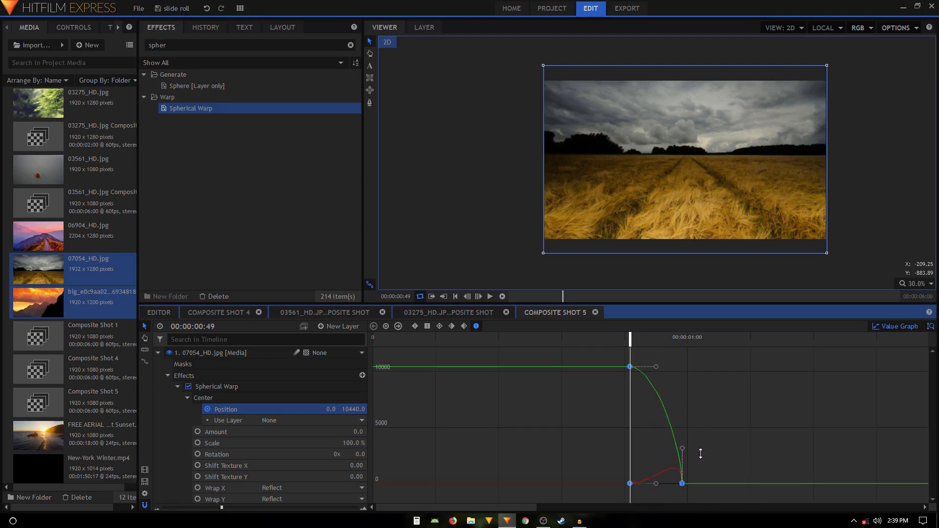
pyautogui.moveTo(656, 367); pyautogui.dragTo(710, 366)
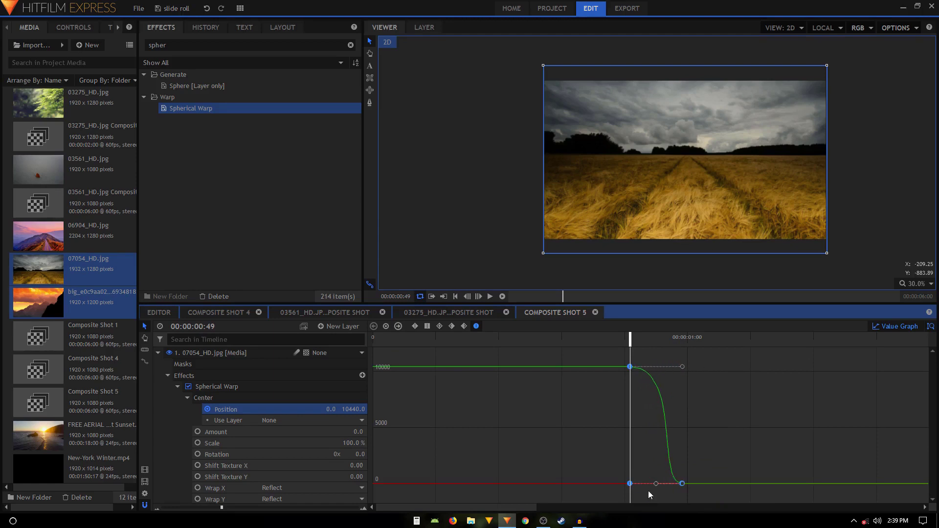
pyautogui.moveTo(655, 485); pyautogui.dragTo(671, 419)
pyautogui.moveTo(630, 337); pyautogui.dragTo(670, 371)
pyautogui.click(876, 327)
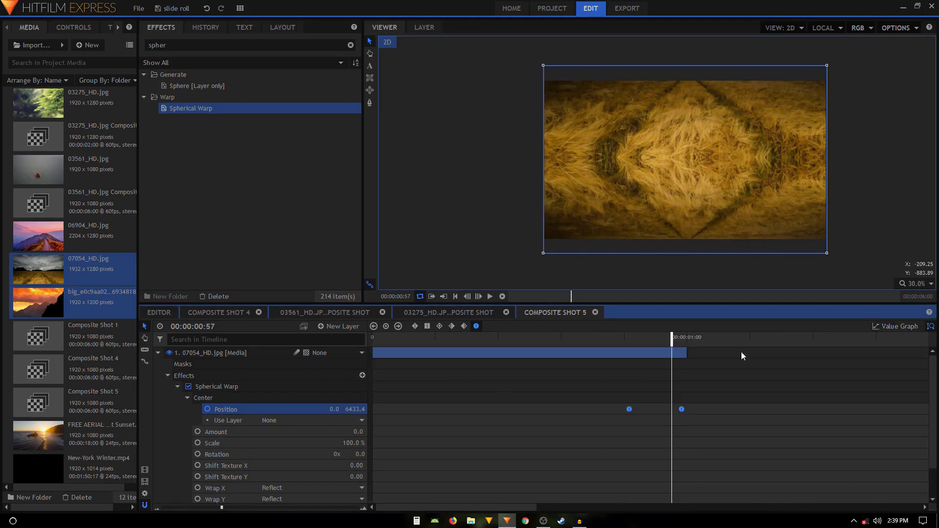
# Set the sunset layer's Spherical Warp Amount to 0 and keyframe its Center Position at 00:00:01:00
pyautogui.click(178, 387)
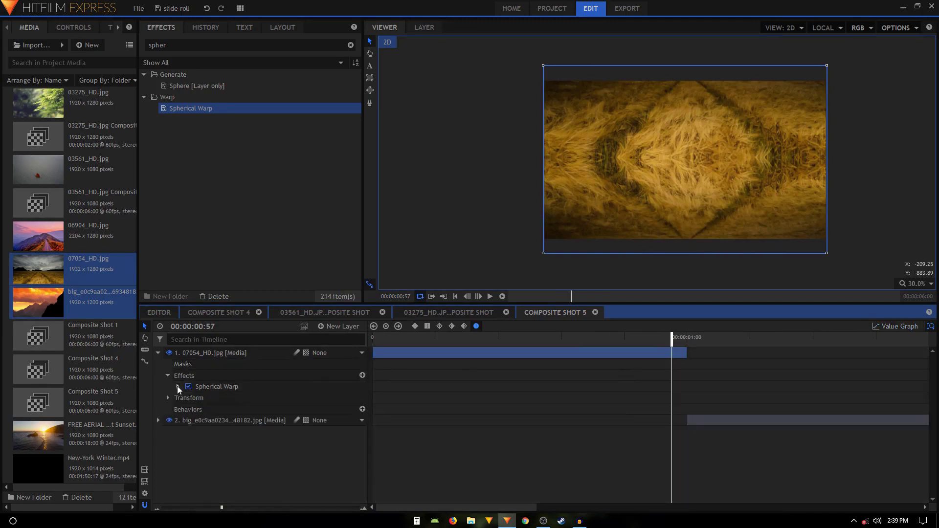
pyautogui.click(158, 354)
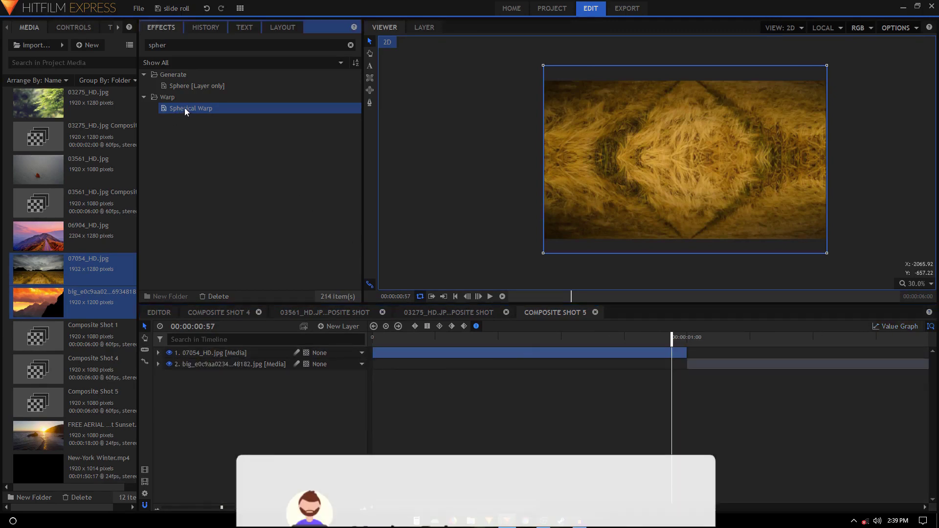
pyautogui.moveTo(239, 358); pyautogui.dragTo(258, 367)
pyautogui.click(688, 338)
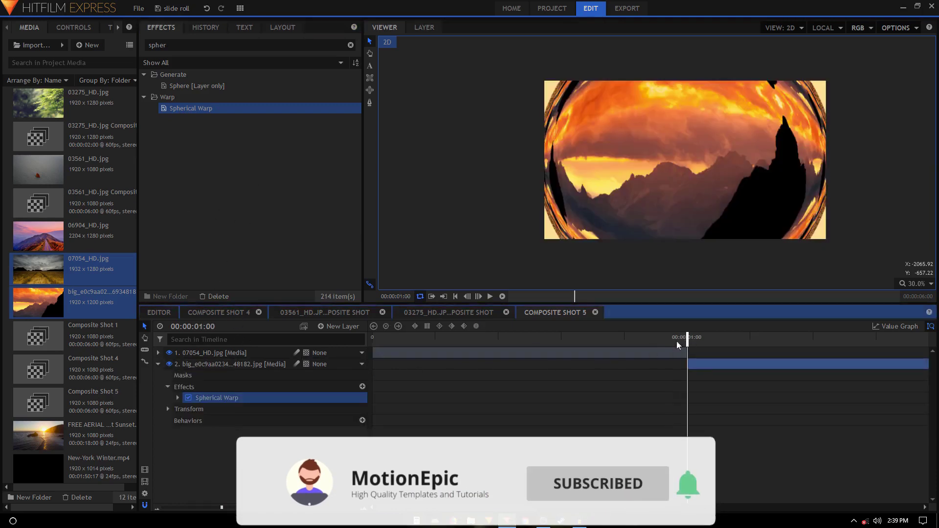
pyautogui.click(178, 398)
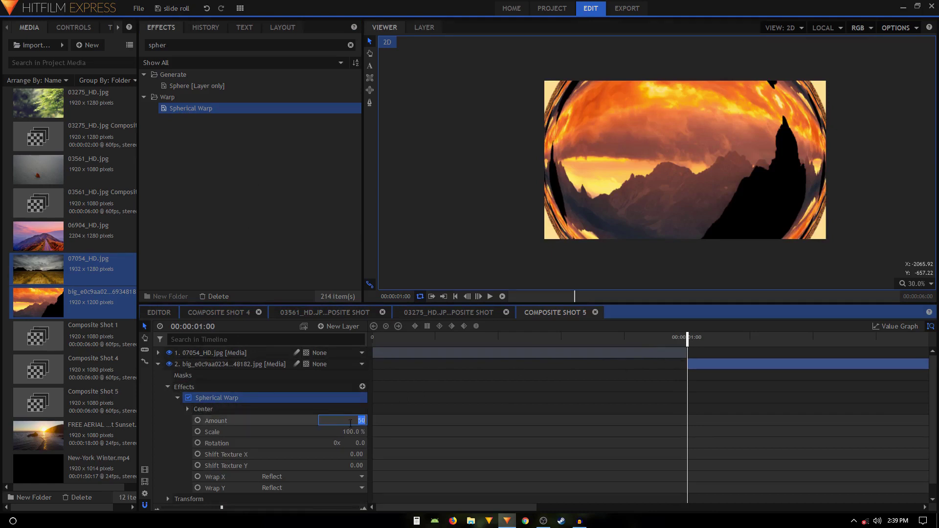
pyautogui.press('Return')
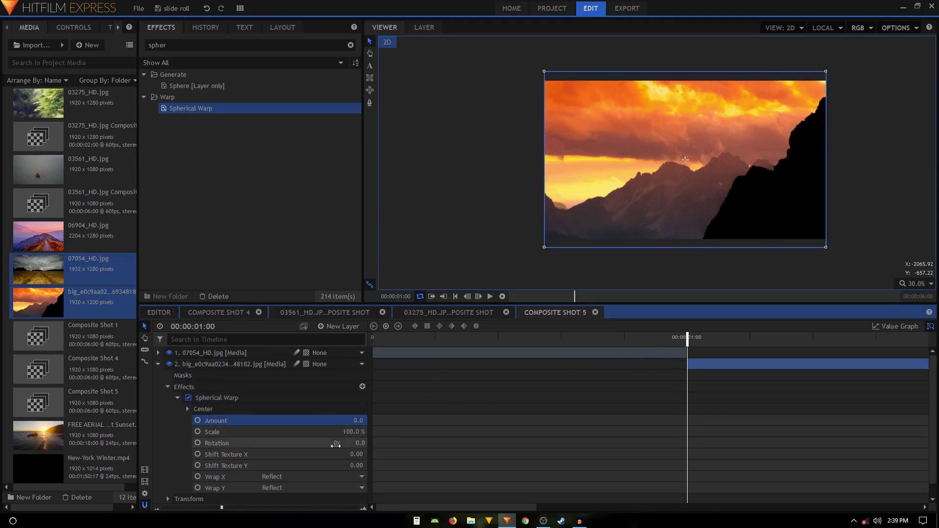
pyautogui.click(188, 409)
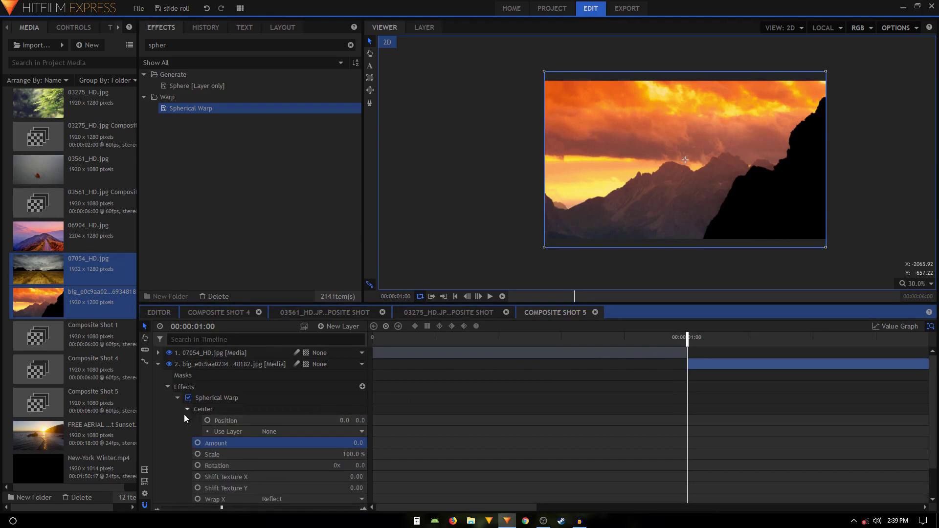
pyautogui.click(207, 421)
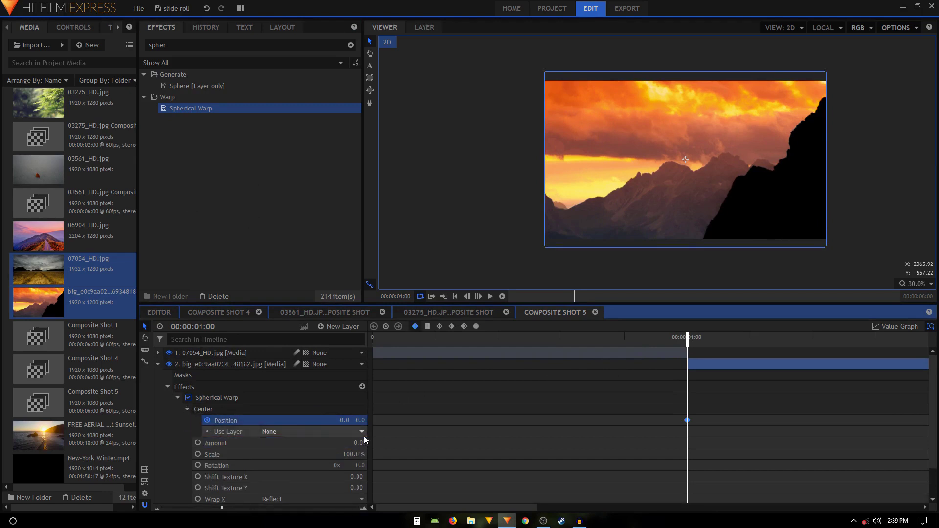
pyautogui.hotkey('shift', 'Right')
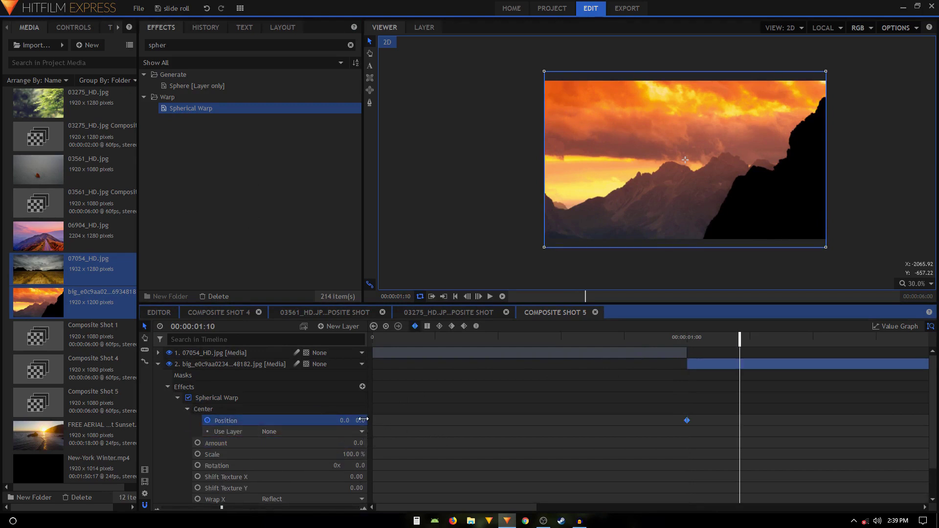
# At 00:00:01:10, lower the sunset warp centre's Y to -9491
pyautogui.moveTo(362, 420); pyautogui.dragTo(274, 419)
pyautogui.moveTo(685, 186); pyautogui.dragTo(685, 527)
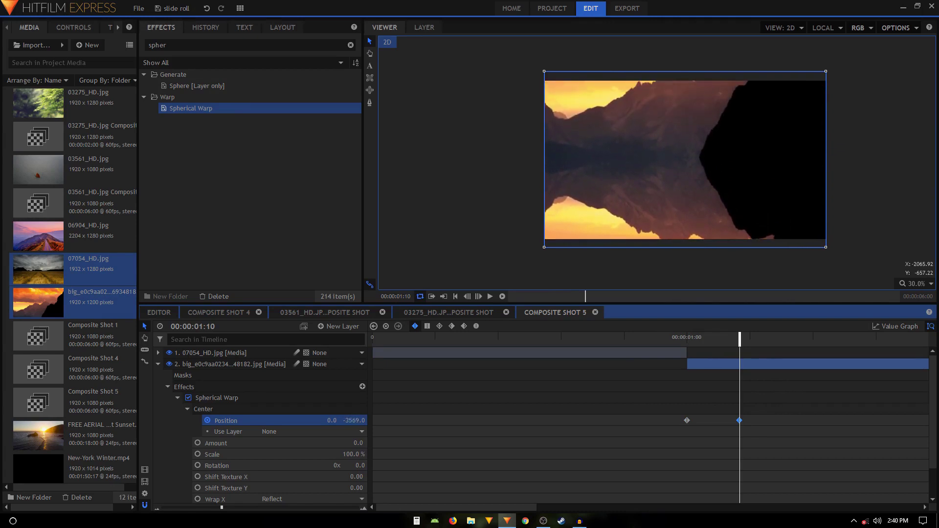
pyautogui.moveTo(685, 527); pyautogui.dragTo(684, 527)
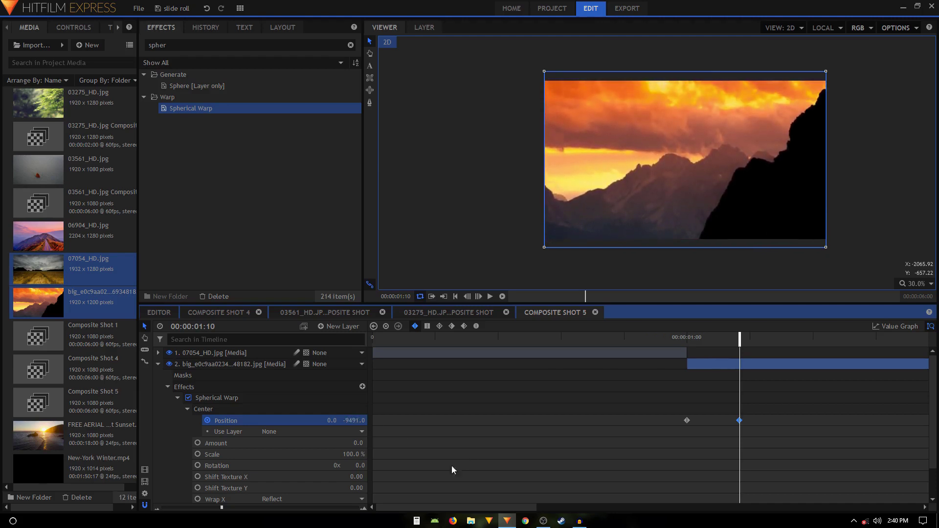
# Set the end keyframe's Y to -9490 and switch Wrap Y from Tile to Reflect
pyautogui.scroll(-1, 264, 477)
pyautogui.click(264, 477)
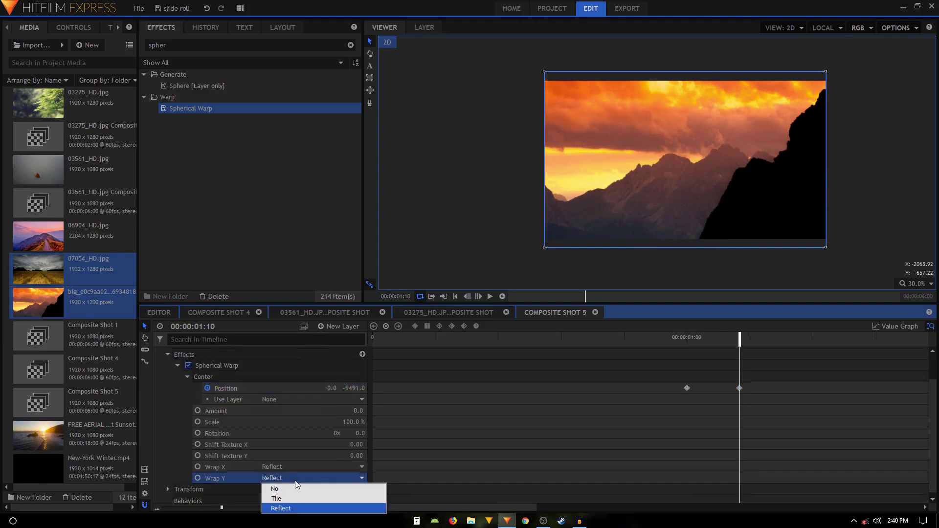
pyautogui.click(288, 498)
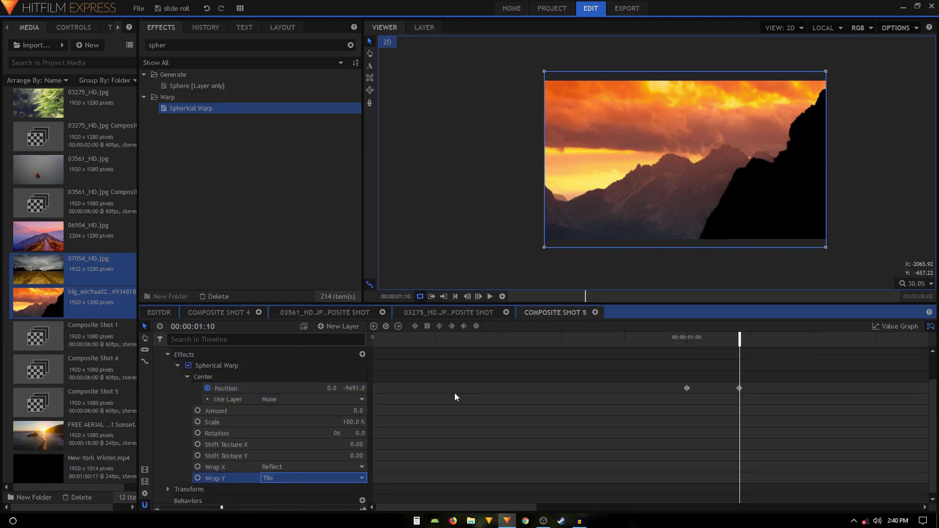
pyautogui.click(740, 388)
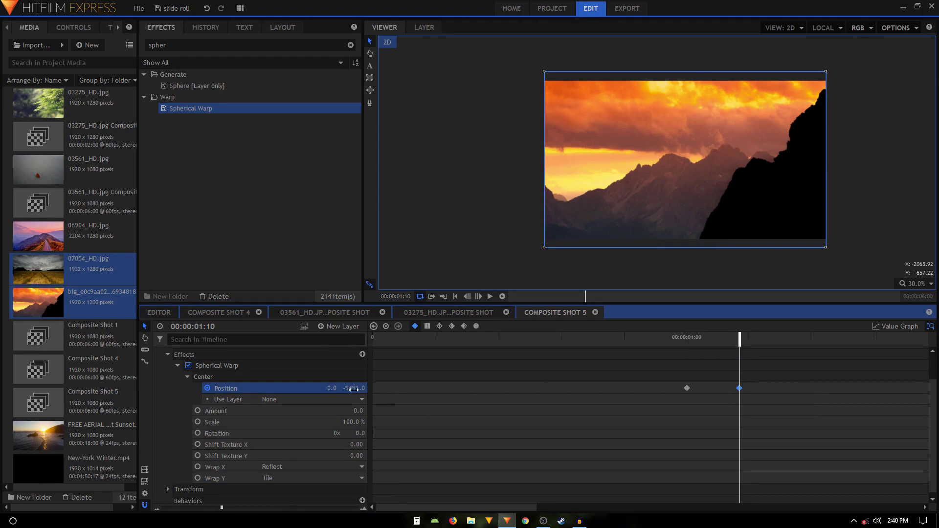
pyautogui.moveTo(354, 389); pyautogui.dragTo(355, 388)
pyautogui.click(290, 478)
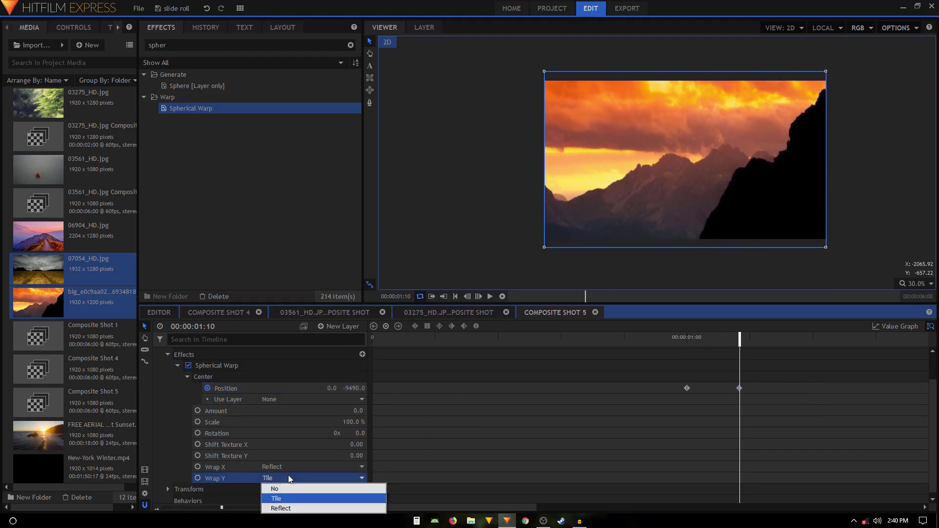
pyautogui.click(293, 508)
# Review both keyframes' curve in the Value Graph, then play Composite Shot 5
pyautogui.moveTo(677, 371); pyautogui.dragTo(755, 398)
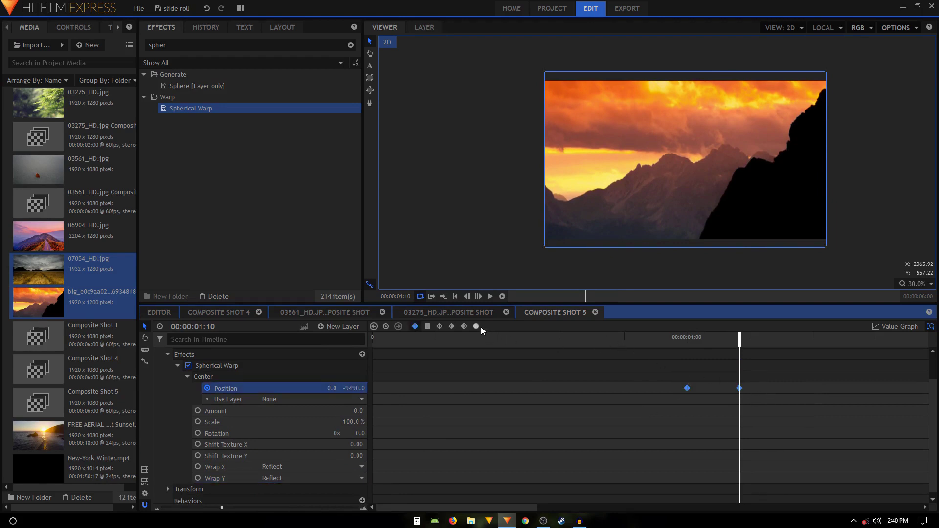
pyautogui.click(890, 327)
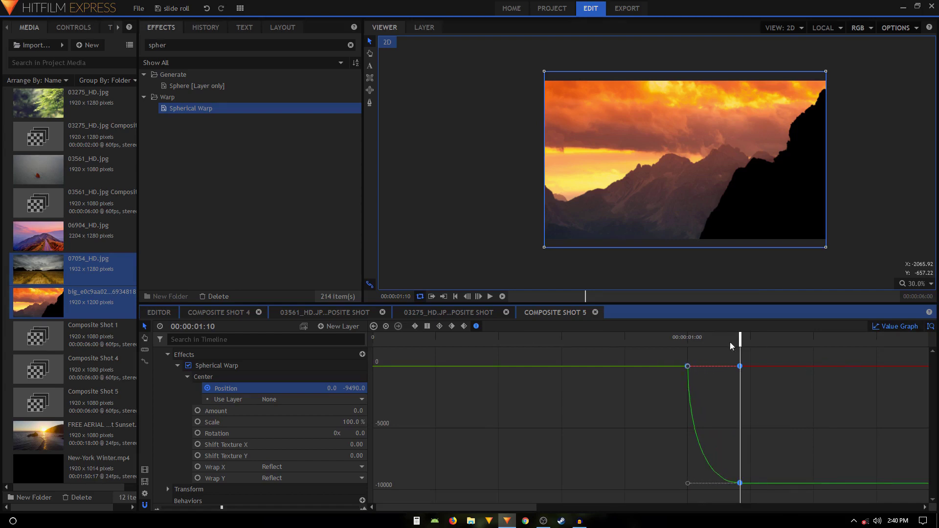
pyautogui.click(876, 327)
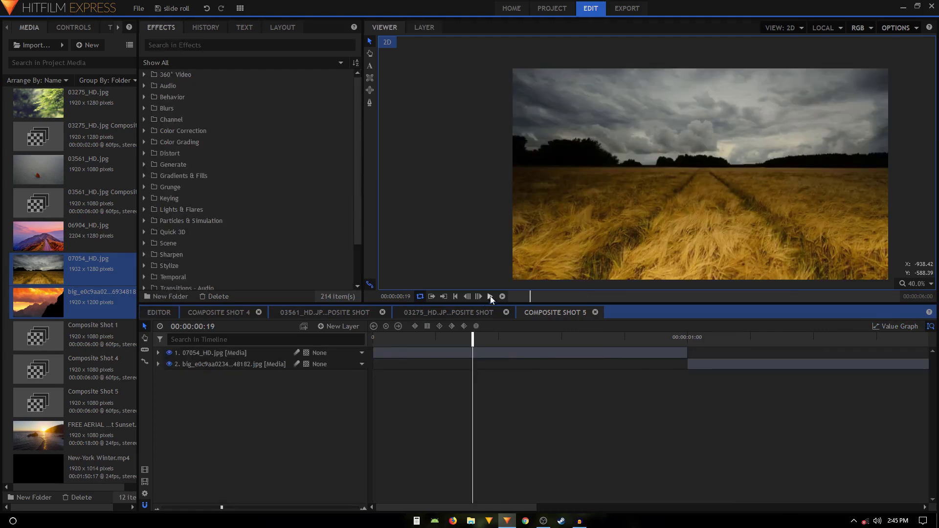
pyautogui.click(491, 296)
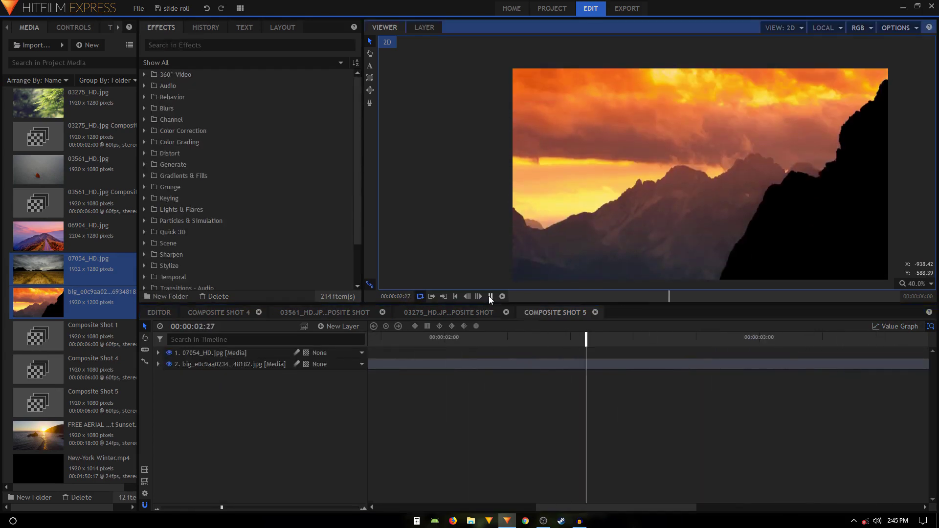
pyautogui.moveTo(550, 503); pyautogui.dragTo(172, 508)
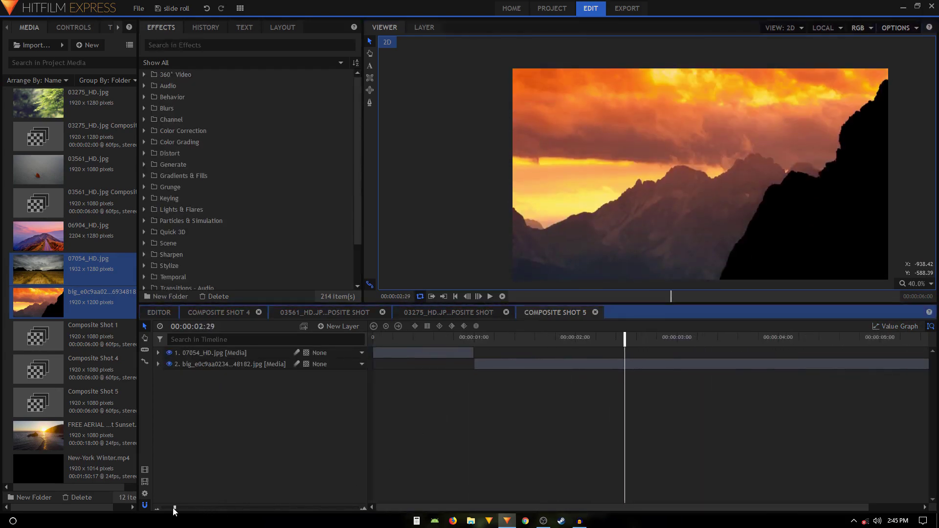
pyautogui.click(428, 337)
pyautogui.click(489, 297)
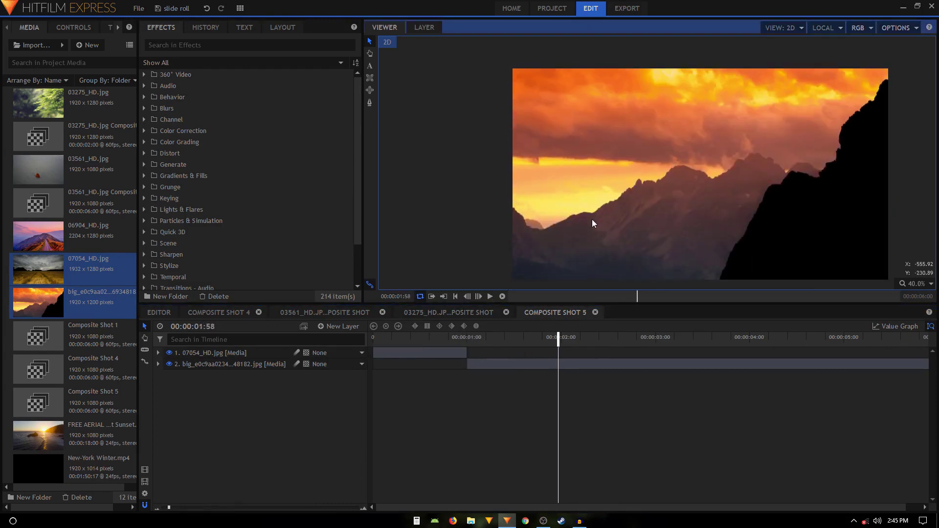
pyautogui.click(421, 337)
pyautogui.click(490, 297)
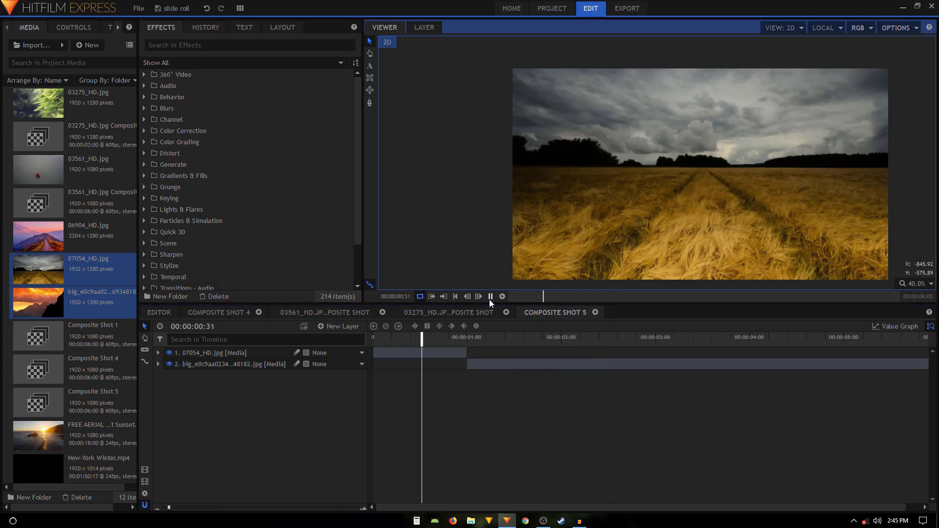
pyautogui.click(419, 337)
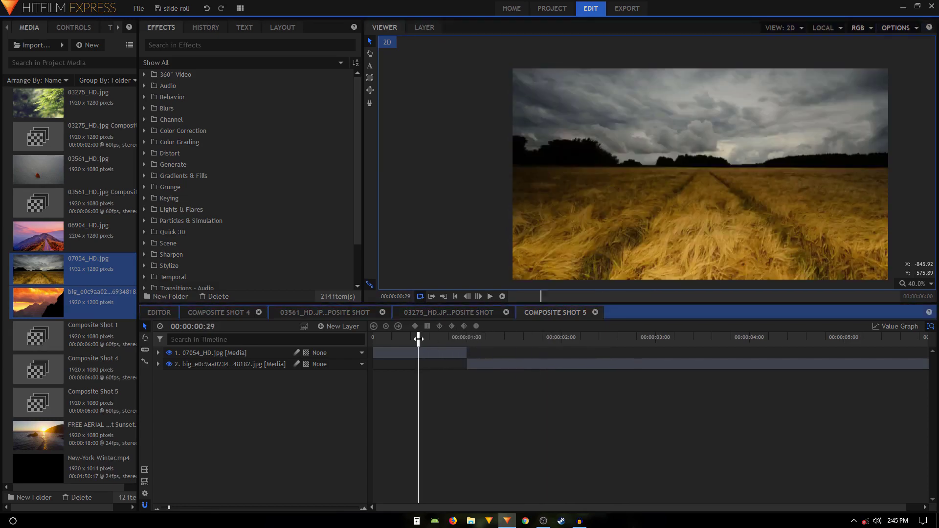
pyautogui.click(489, 296)
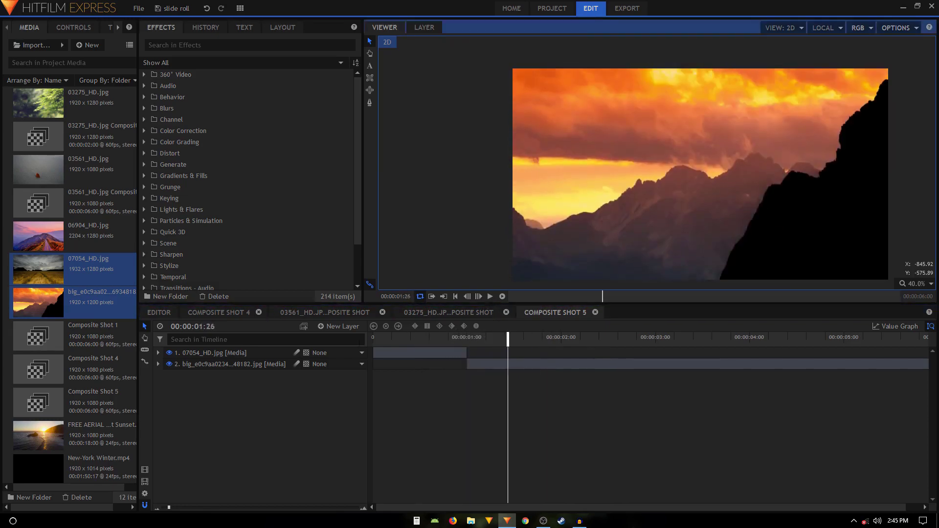
pyautogui.click(298, 365)
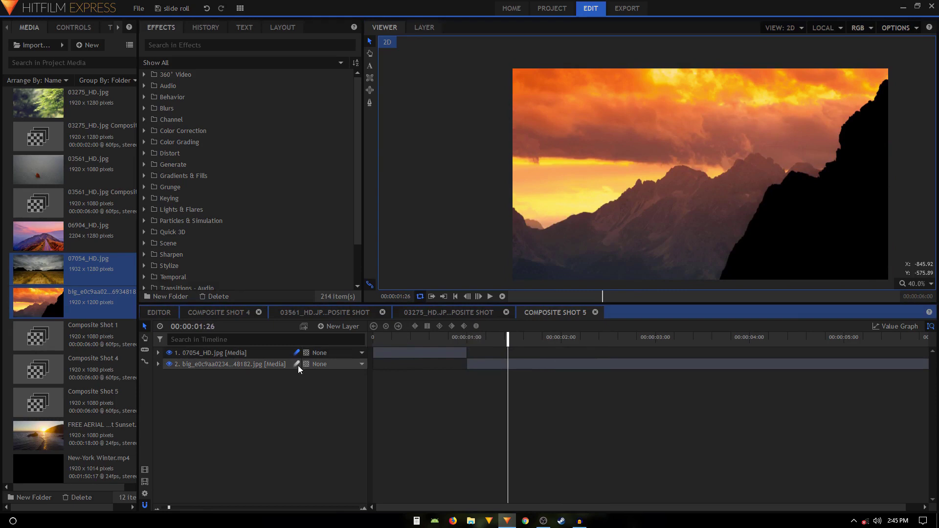
pyautogui.click(418, 343)
pyautogui.click(490, 297)
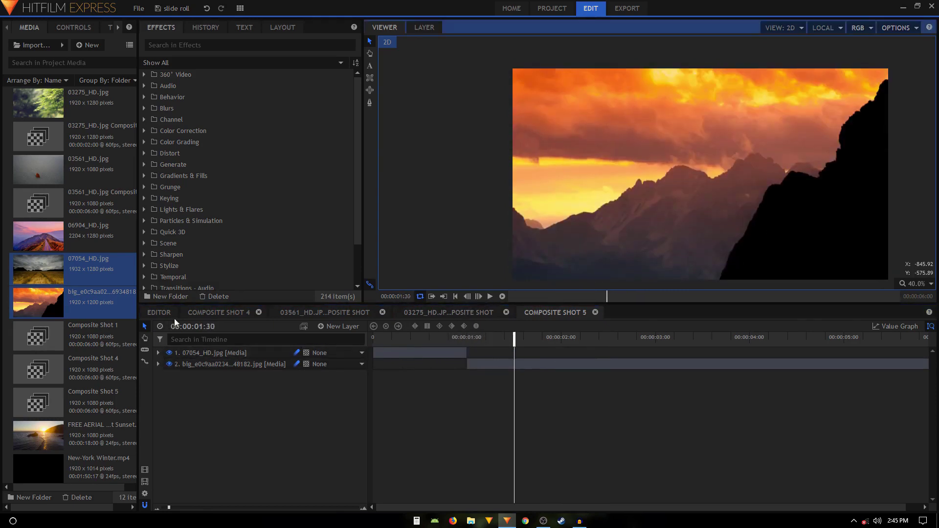
pyautogui.moveTo(725, 198); pyautogui.dragTo(699, 191)
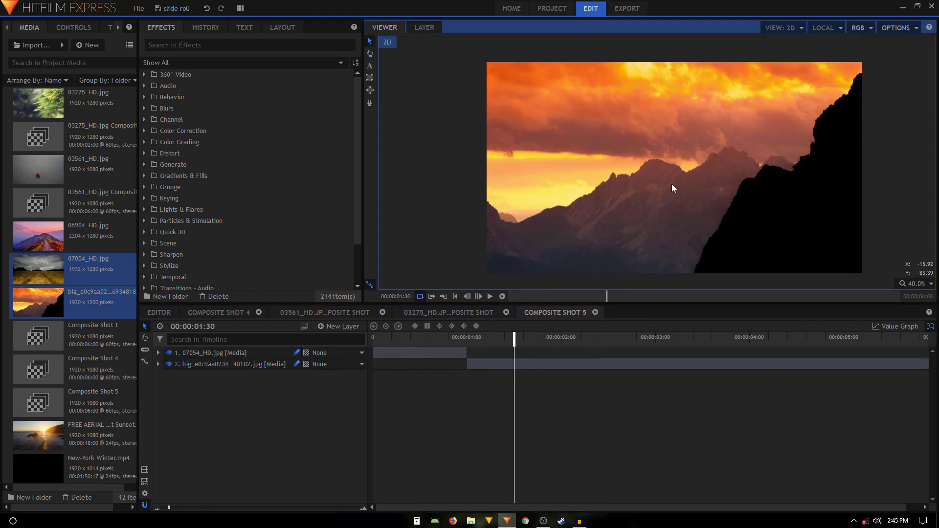
pyautogui.scroll(2, 671, 184)
pyautogui.scroll(-2, 708, 180)
pyautogui.scroll(1, 708, 180)
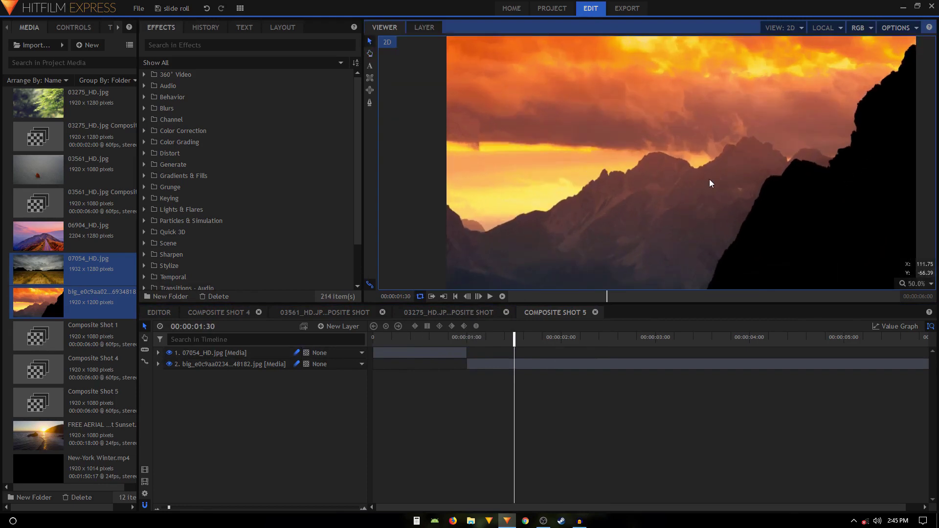
pyautogui.scroll(-1, 720, 185)
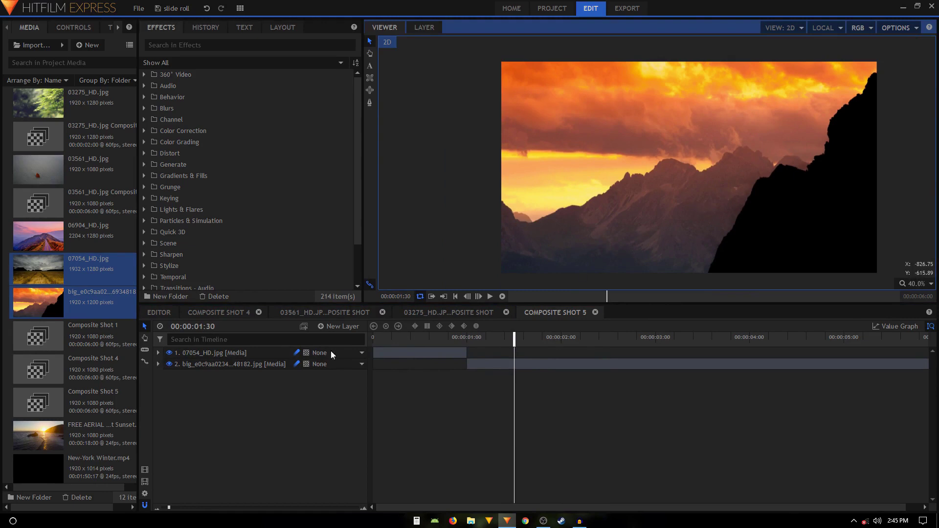
# Drag Angle Blur from the Blurs category onto the 07054_HD.jpg wheat-field layer
pyautogui.click(299, 362)
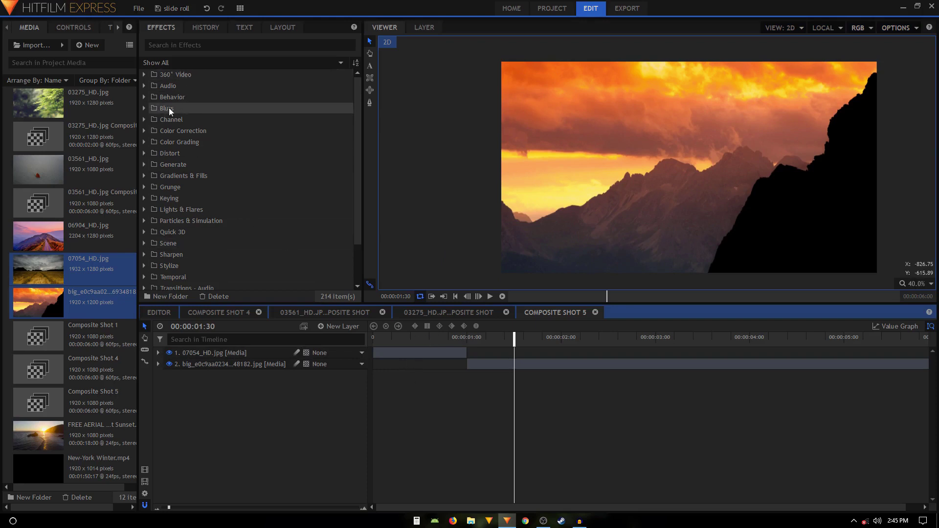
pyautogui.click(144, 108)
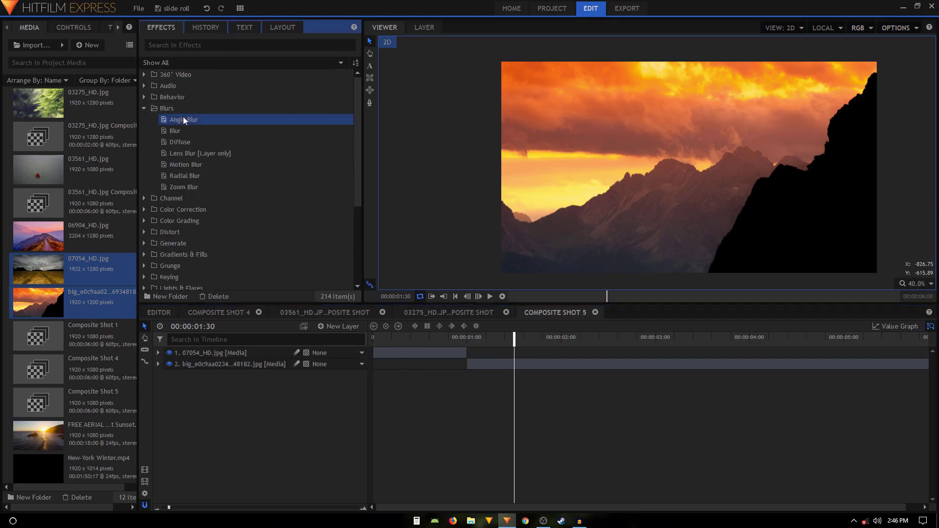
pyautogui.moveTo(183, 118); pyautogui.dragTo(390, 351)
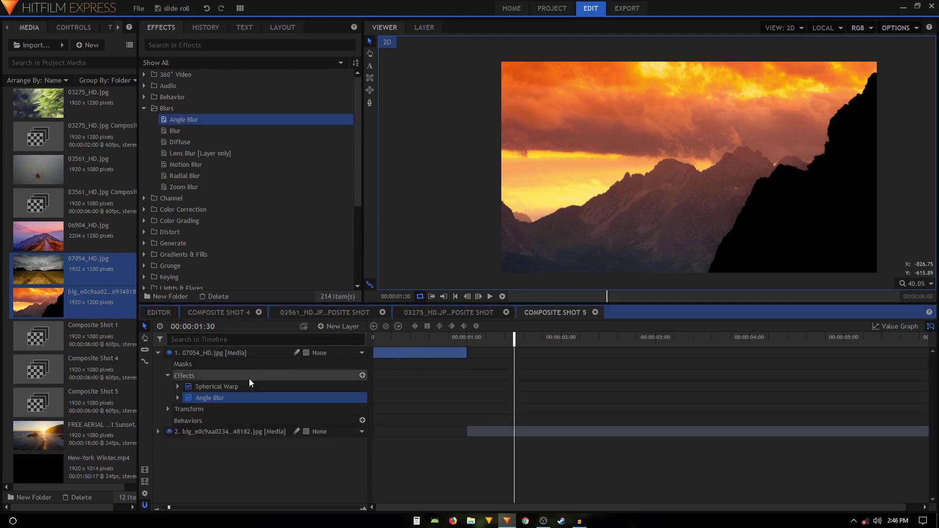
# At the first Position keyframe, enable Length keyframing and set the blur Angle to 180°
pyautogui.click(180, 387)
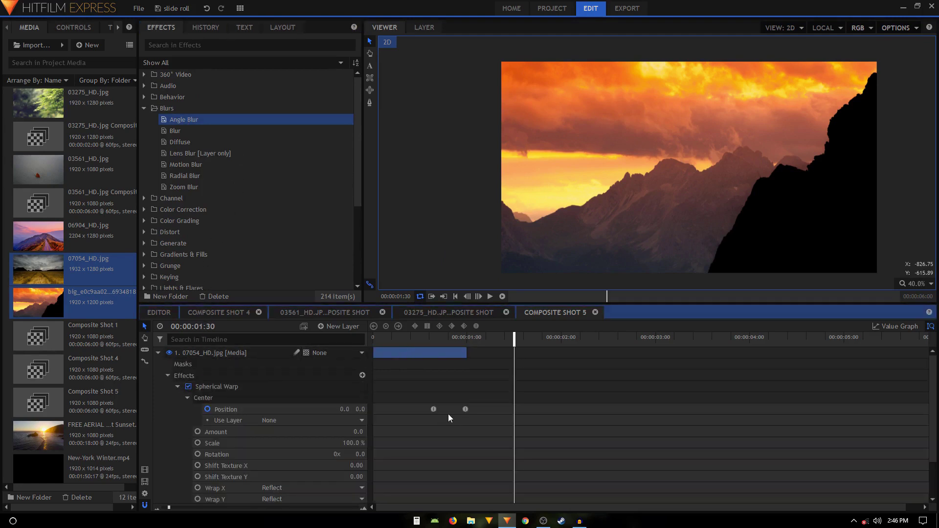
pyautogui.click(433, 409)
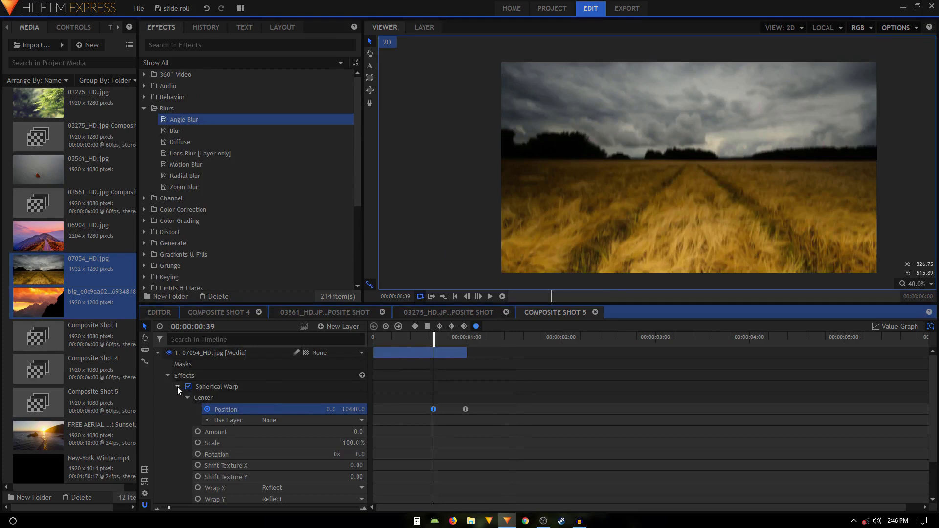
pyautogui.click(177, 387)
pyautogui.click(178, 398)
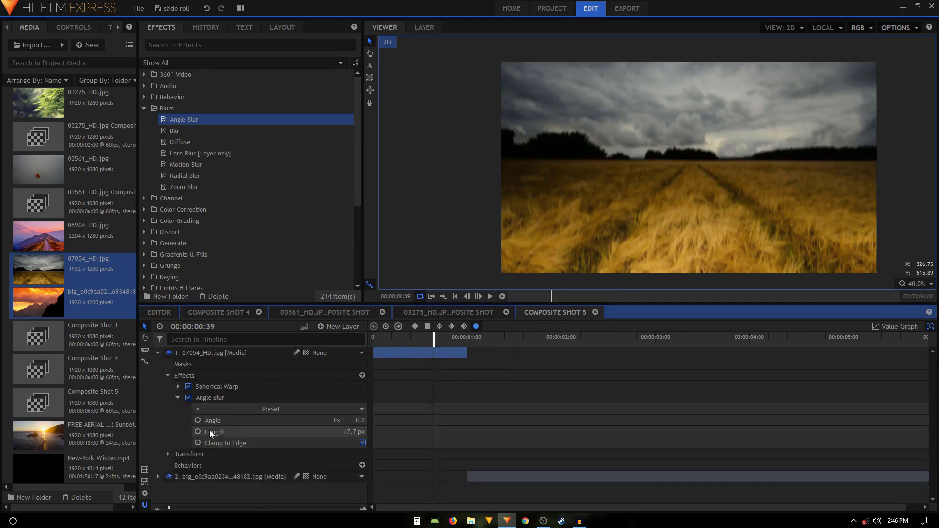
pyautogui.click(198, 432)
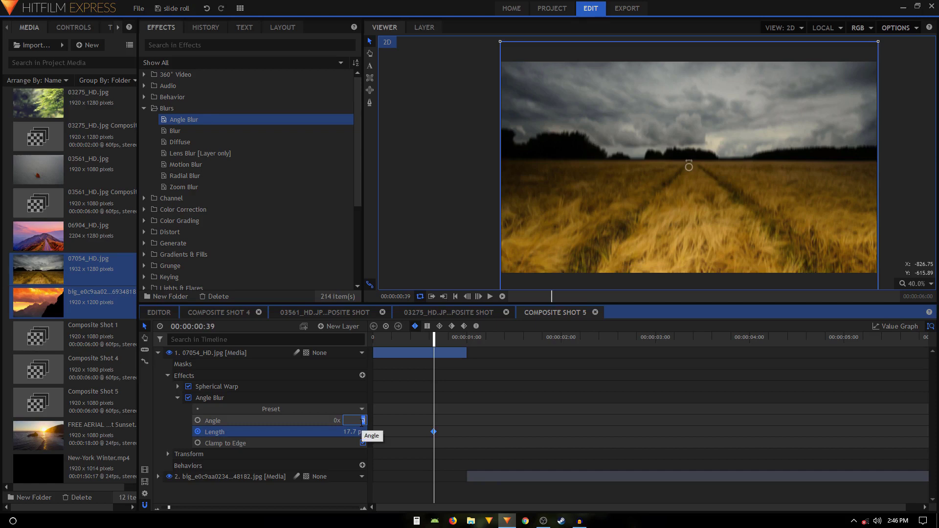
pyautogui.click(362, 421)
pyautogui.write('180')
pyautogui.press('Return')
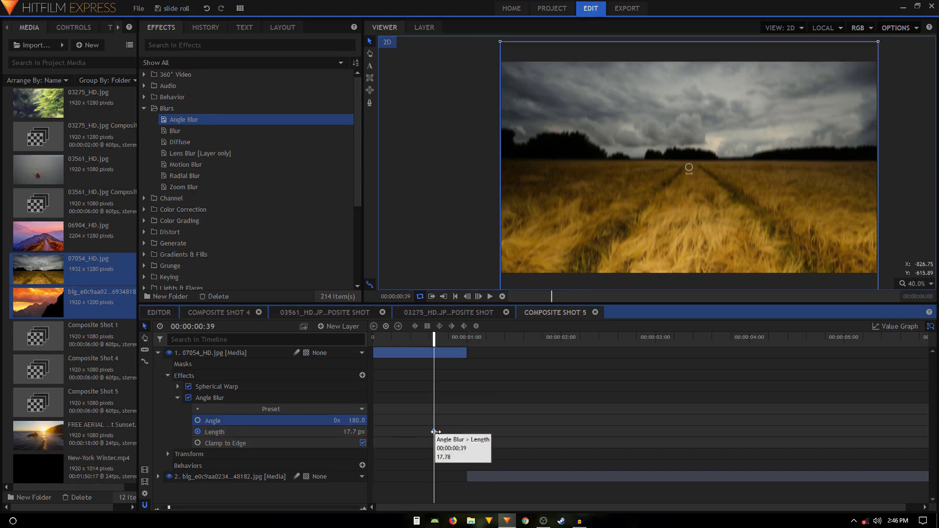
# Set the Angle Blur Length to 0 px ten frames before the roll begins
pyautogui.click(434, 432)
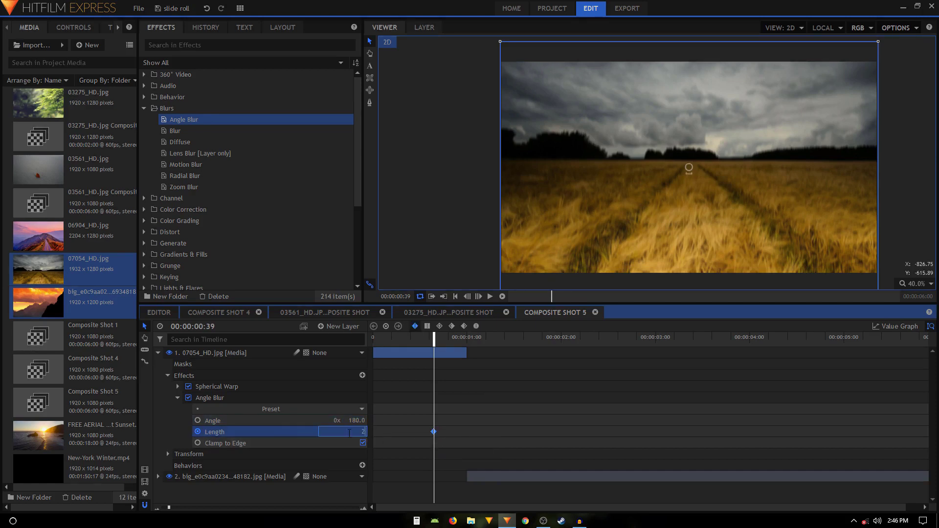
pyautogui.moveTo(168, 508); pyautogui.dragTo(223, 511)
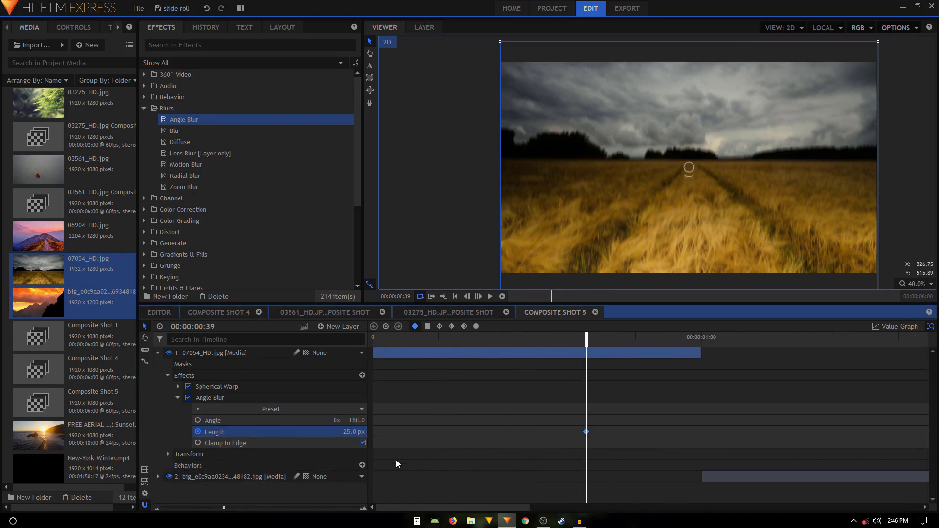
pyautogui.hotkey('shift', 'Left')
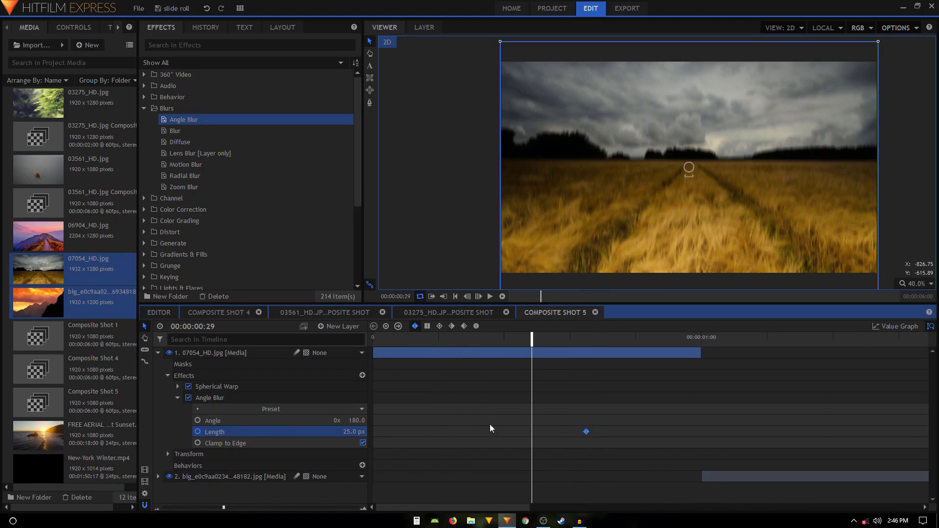
pyautogui.write('0')
pyautogui.press('Return')
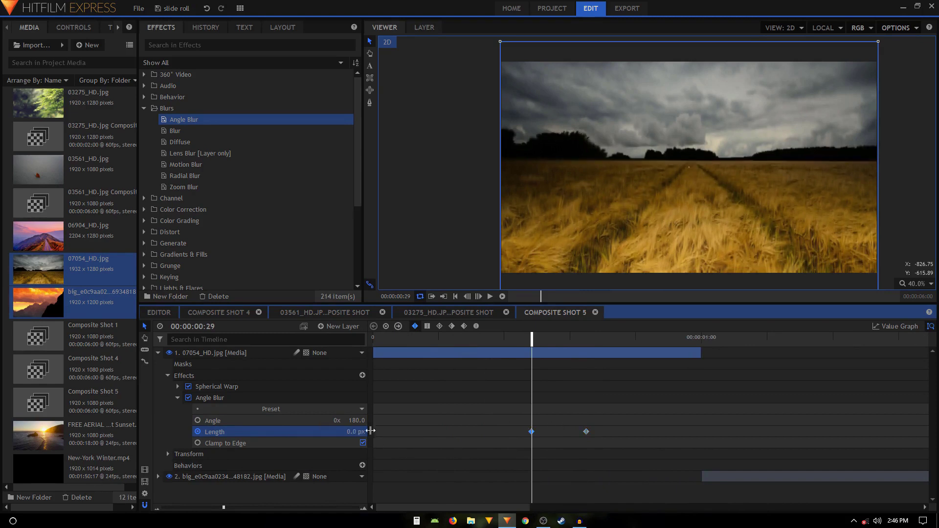
# Shift both Length keyframes slightly later and scrub to check the blur ramp
pyautogui.moveTo(524, 341); pyautogui.dragTo(586, 362)
pyautogui.moveTo(518, 411); pyautogui.dragTo(596, 438)
pyautogui.moveTo(531, 431); pyautogui.dragTo(569, 432)
pyautogui.moveTo(537, 339); pyautogui.dragTo(601, 356)
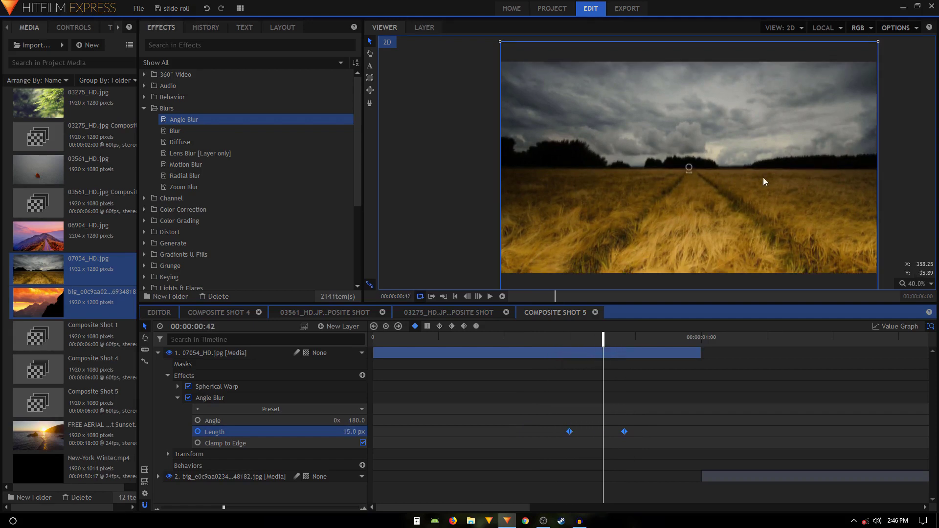
pyautogui.scroll(-1, 702, 183)
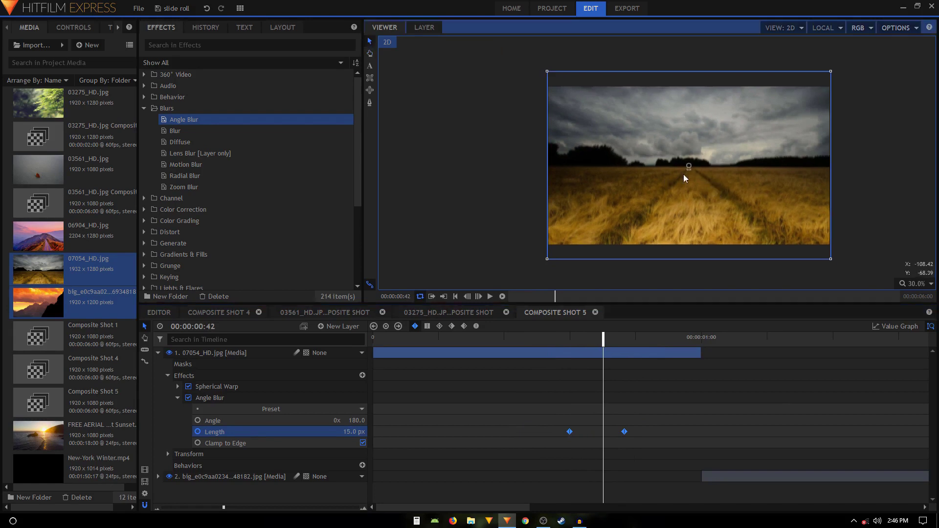
pyautogui.moveTo(564, 351); pyautogui.dragTo(688, 364)
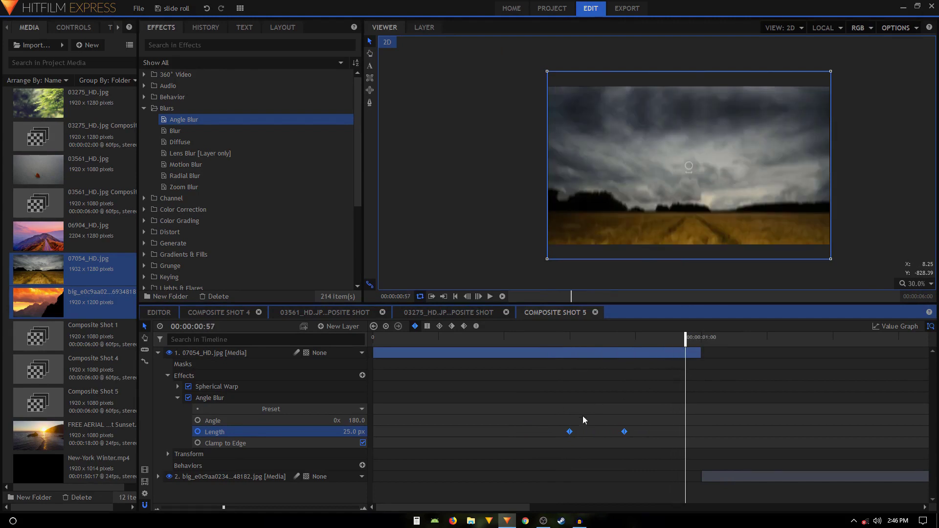
# Copy the wheat layer's Angle Blur and paste it onto the sunset layer's effects
pyautogui.rightClick(567, 432)
pyautogui.click(610, 455)
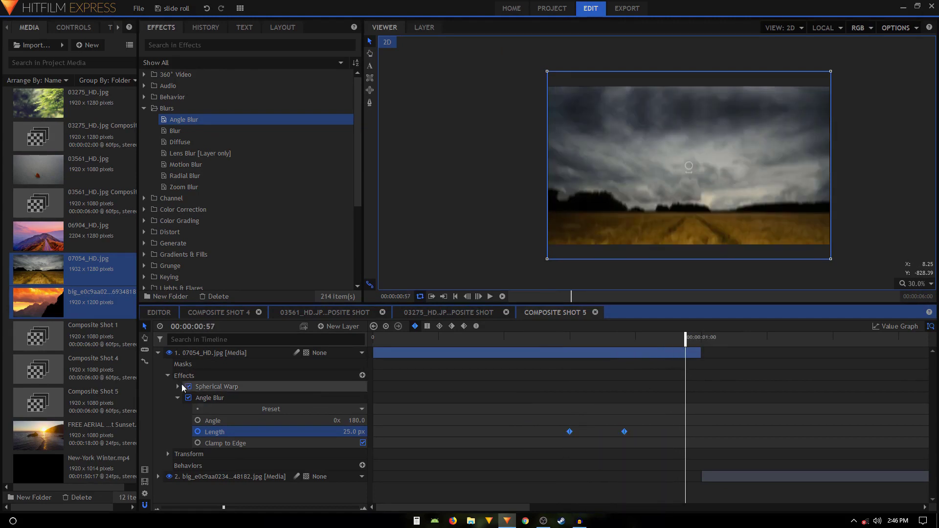
pyautogui.click(215, 397)
pyautogui.rightClick(215, 397)
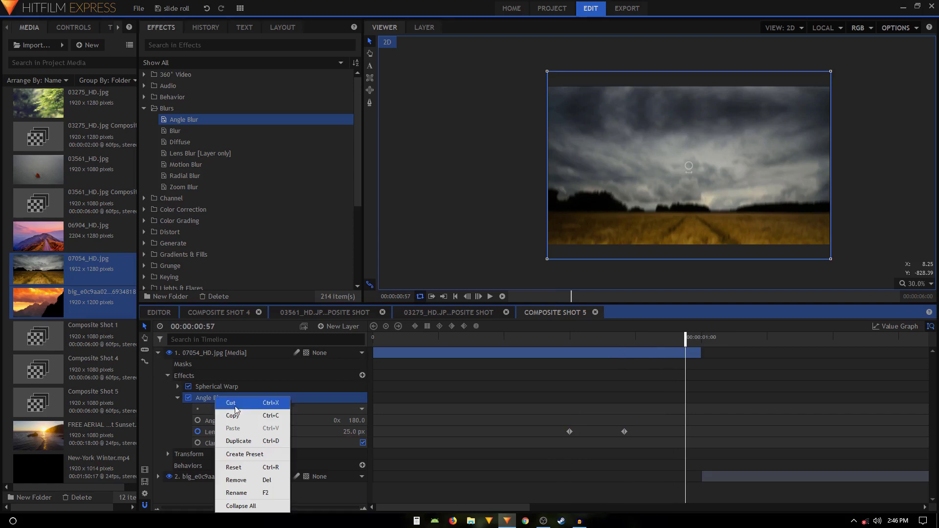
pyautogui.click(158, 352)
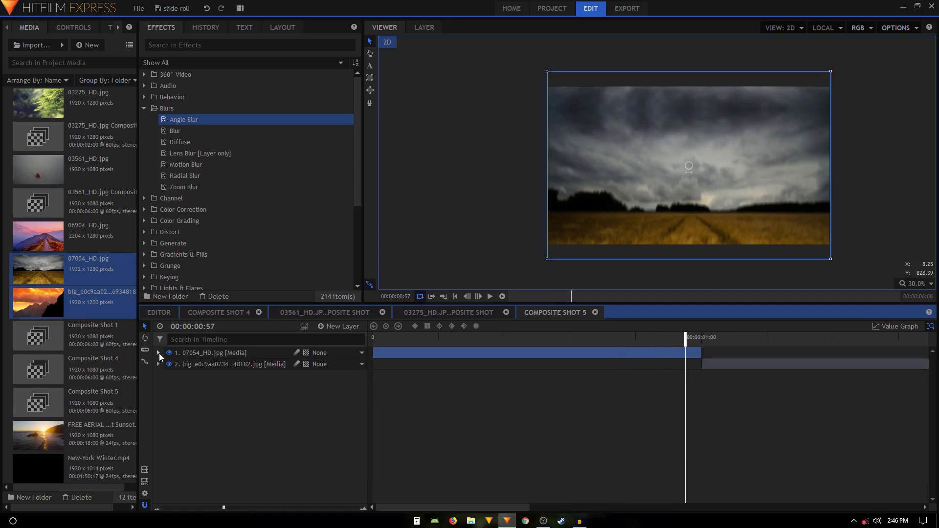
pyautogui.click(158, 364)
pyautogui.click(207, 364)
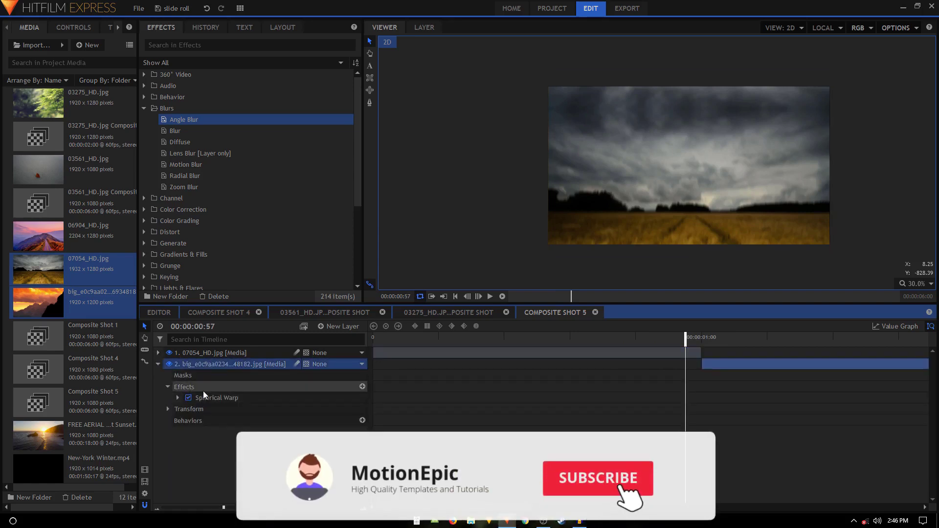
pyautogui.rightClick(205, 387)
pyautogui.click(222, 407)
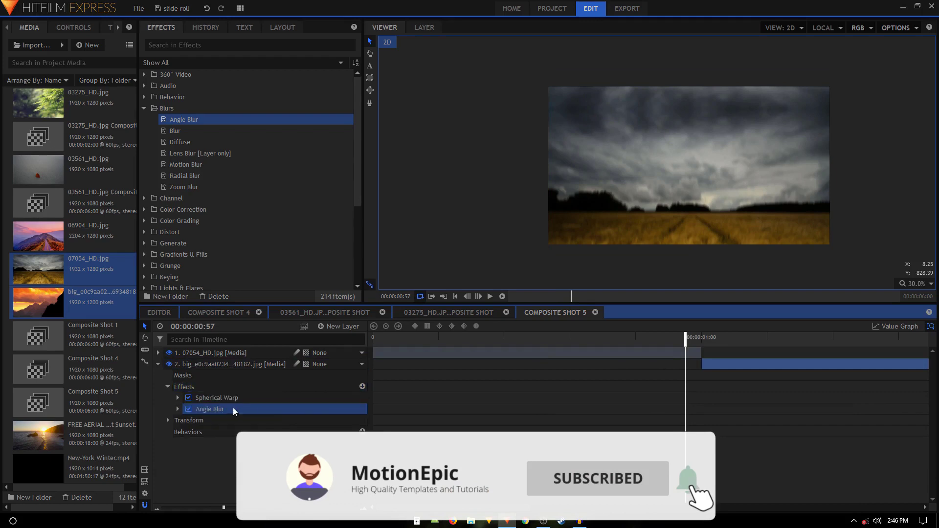
# Move the sunset layer's Length keyframes to start at 00:00:01:00
pyautogui.click(177, 409)
pyautogui.click(253, 445)
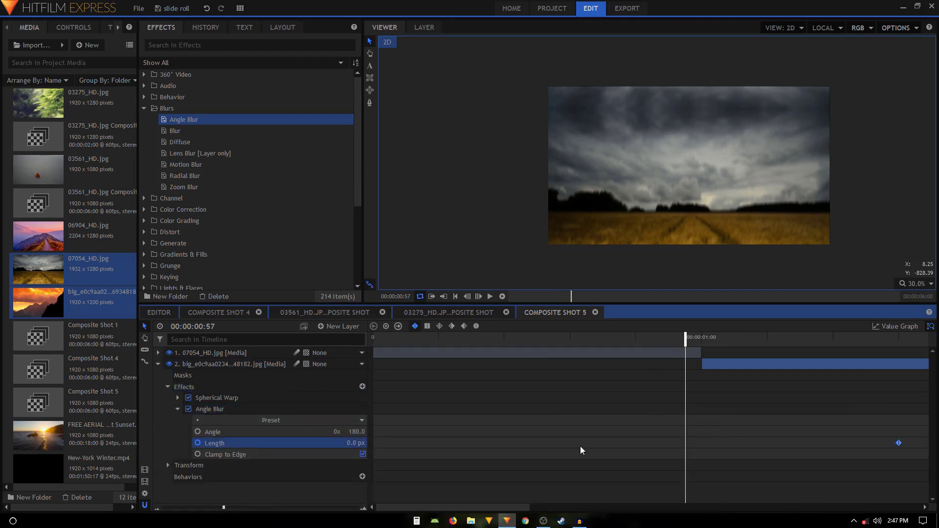
pyautogui.moveTo(898, 443); pyautogui.dragTo(707, 443)
pyautogui.click(701, 337)
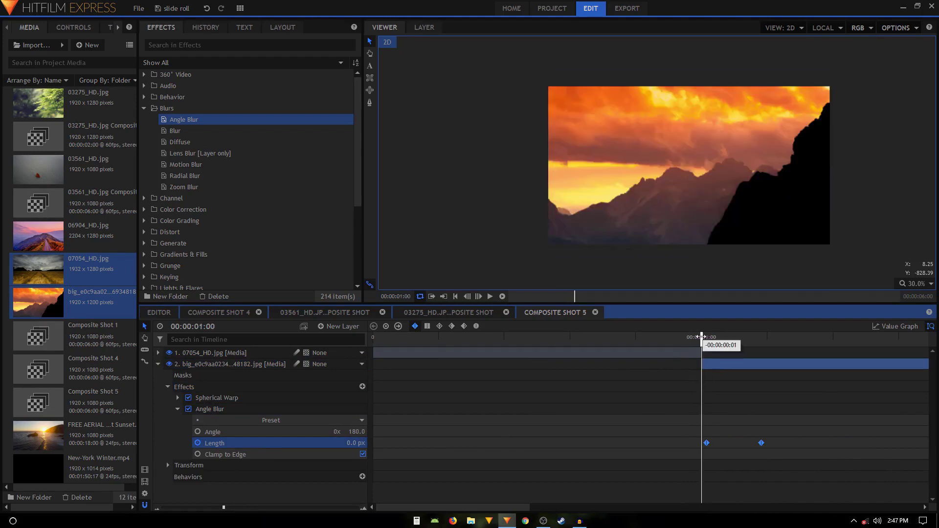
pyautogui.moveTo(704, 444); pyautogui.dragTo(701, 443)
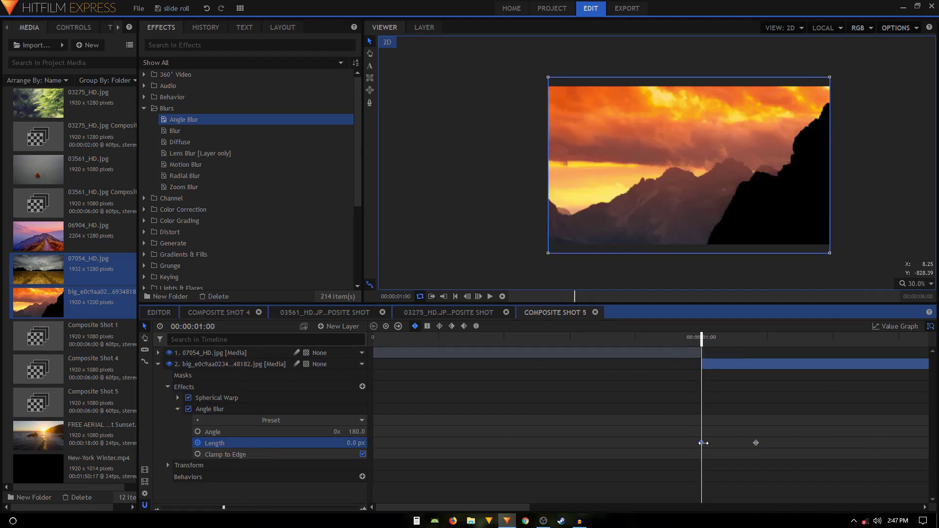
pyautogui.click(701, 444)
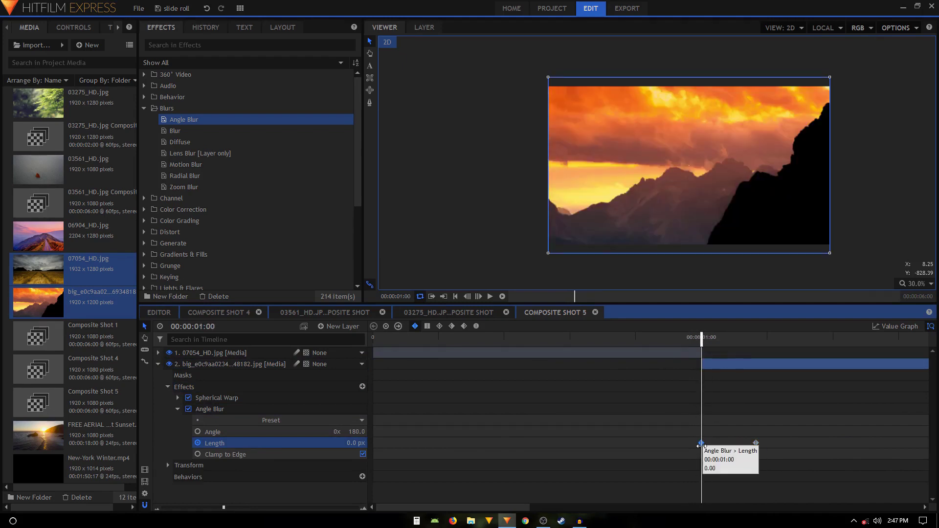
# Set Length to 25 px at the first keyframe and 0 px at the second
pyautogui.click(350, 445)
pyautogui.write('25')
pyautogui.press('Return')
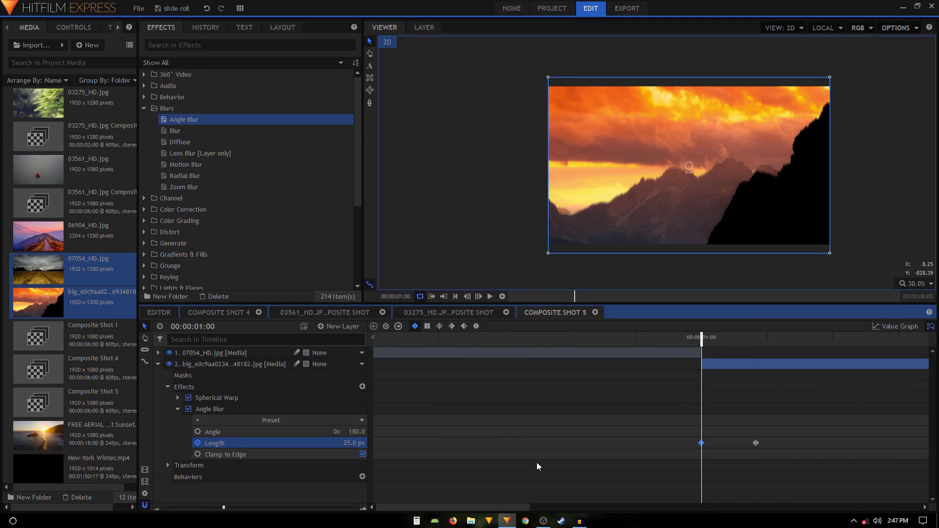
pyautogui.doubleClick(756, 443)
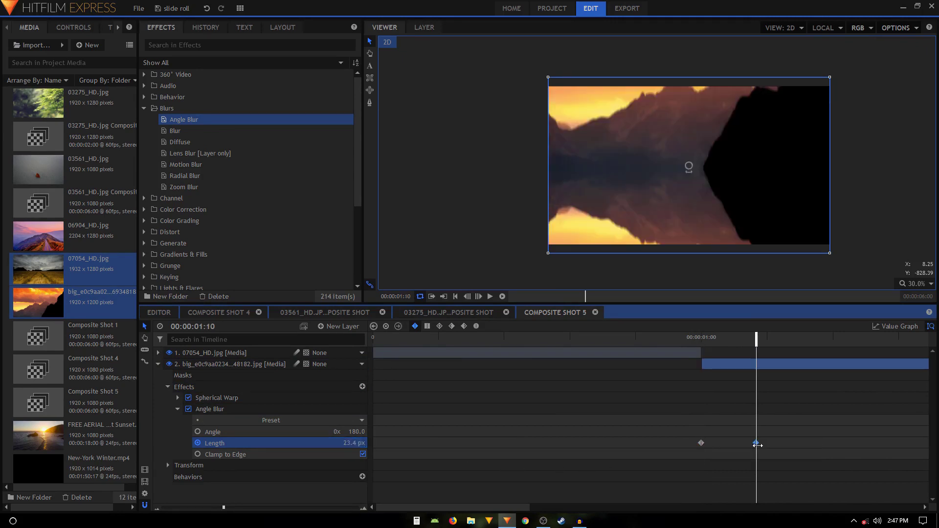
pyautogui.click(353, 442)
pyautogui.write('0')
pyautogui.press('Return')
# Nudge both Length keyframes slightly later and scrub through the blurred transition
pyautogui.moveTo(696, 357); pyautogui.dragTo(801, 370)
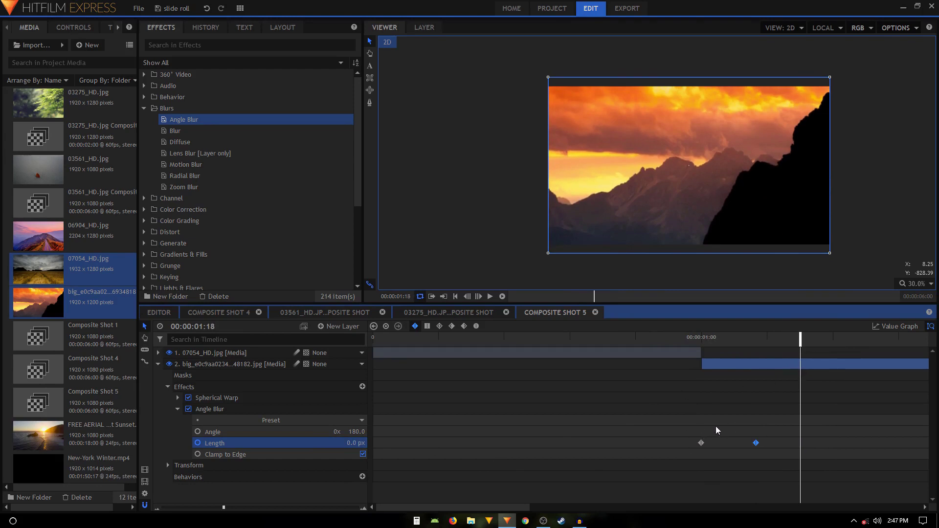
pyautogui.moveTo(687, 427); pyautogui.dragTo(765, 454)
pyautogui.moveTo(701, 442); pyautogui.dragTo(734, 443)
pyautogui.click(708, 338)
pyautogui.moveTo(707, 337); pyautogui.dragTo(768, 350)
pyautogui.moveTo(783, 352); pyautogui.dragTo(811, 362)
# Play the composite from 00:00:00:42, then scrub back to 00:00:00:31
pyautogui.click(604, 345)
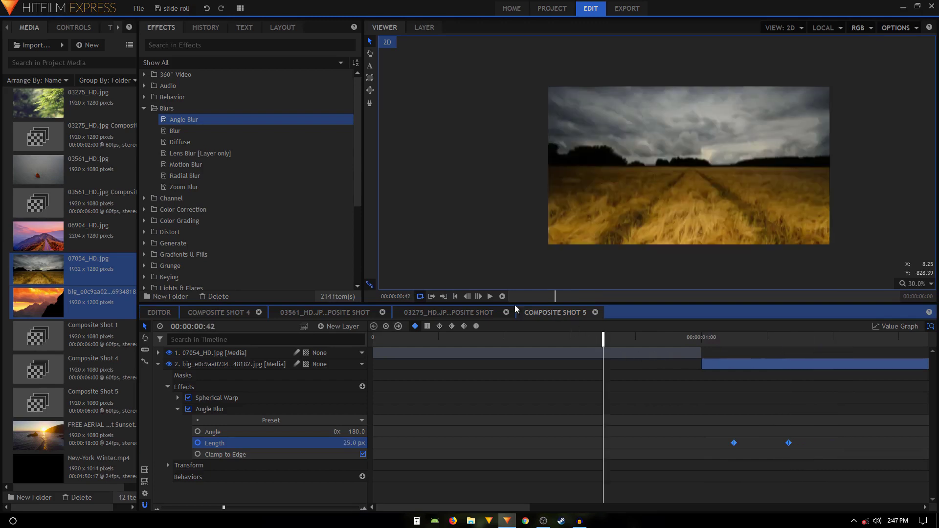
pyautogui.click(157, 365)
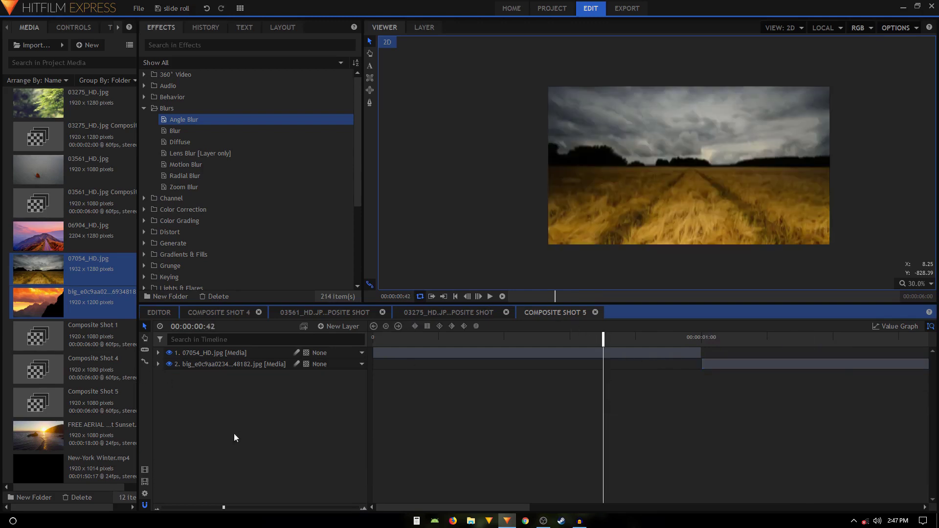
pyautogui.click(490, 296)
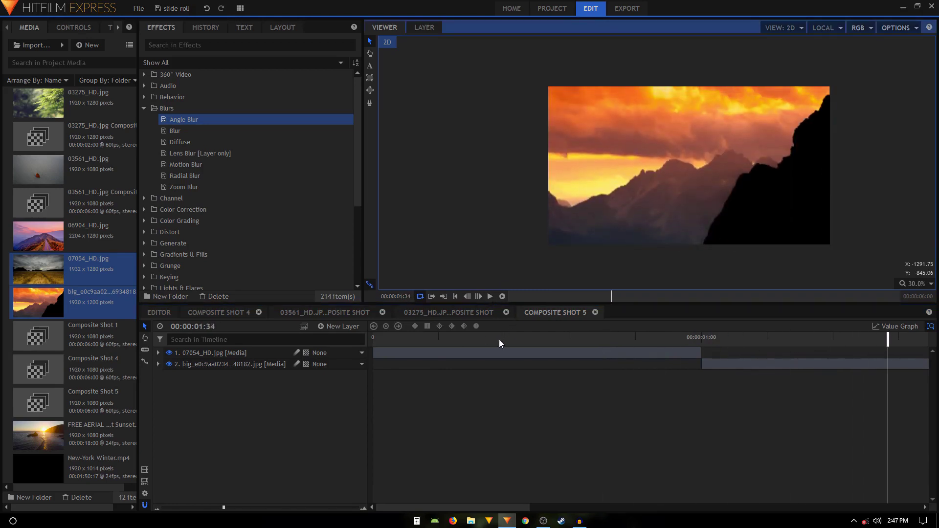
pyautogui.moveTo(499, 339); pyautogui.dragTo(767, 361)
pyautogui.scroll(2, 703, 196)
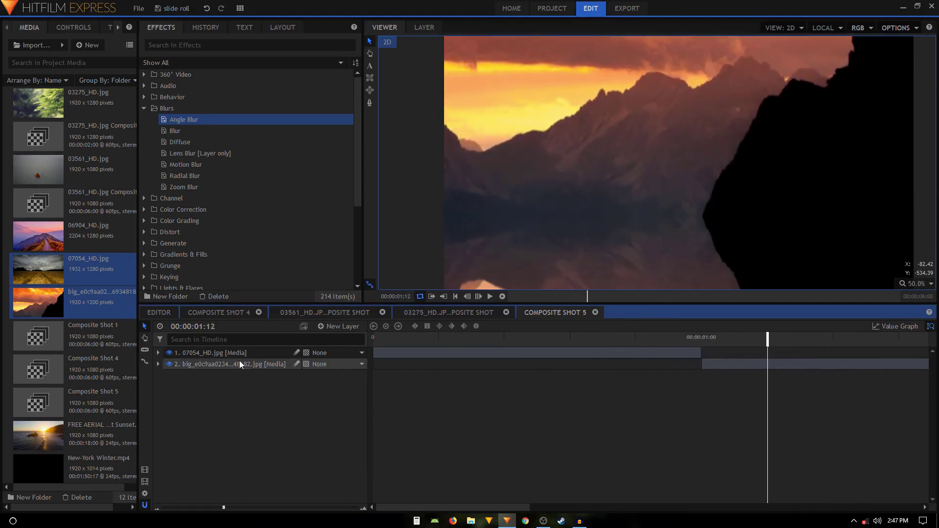
# Drag the sunset layer's Length keyframes slightly later
pyautogui.click(158, 365)
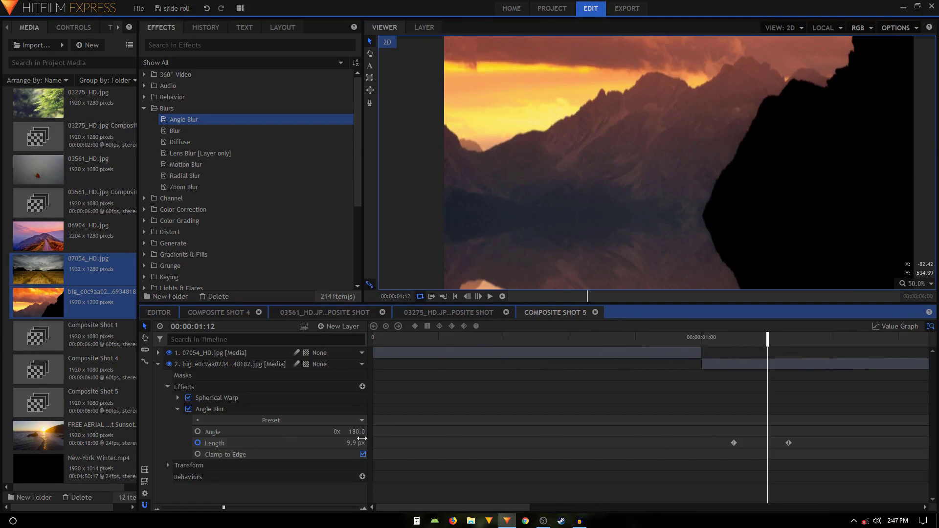
pyautogui.click(274, 446)
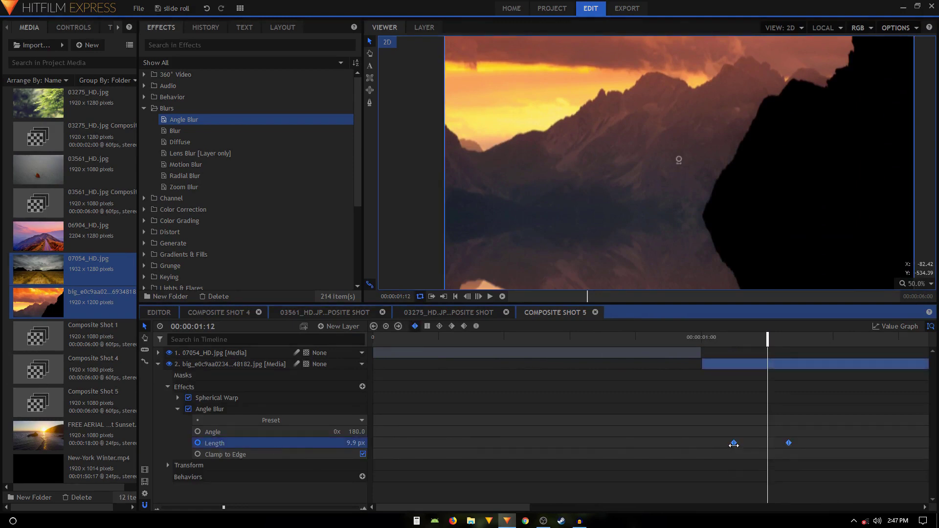
pyautogui.moveTo(734, 443); pyautogui.dragTo(739, 443)
pyautogui.click(158, 364)
pyautogui.click(215, 421)
# Zoom the timeline out and play the roll transition from 00:00:00:29
pyautogui.click(546, 337)
pyautogui.scroll(-1, 639, 185)
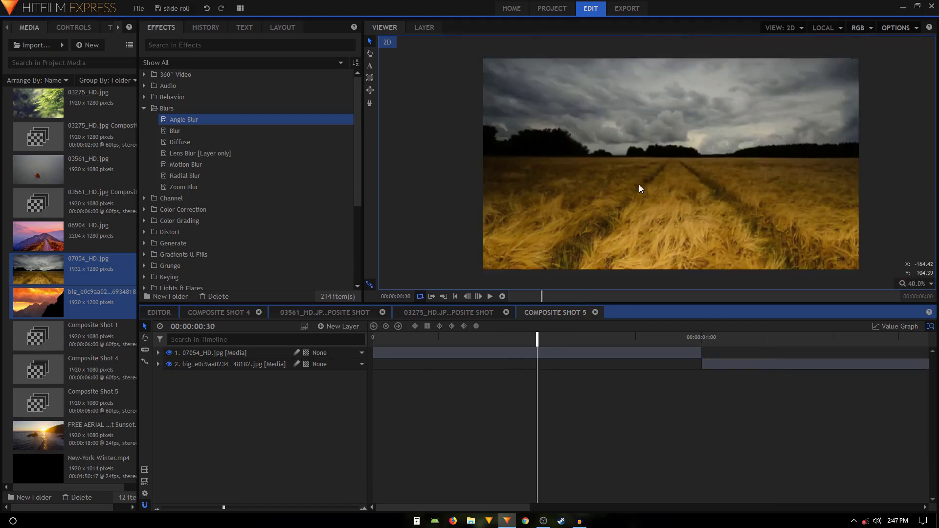
pyautogui.click(492, 297)
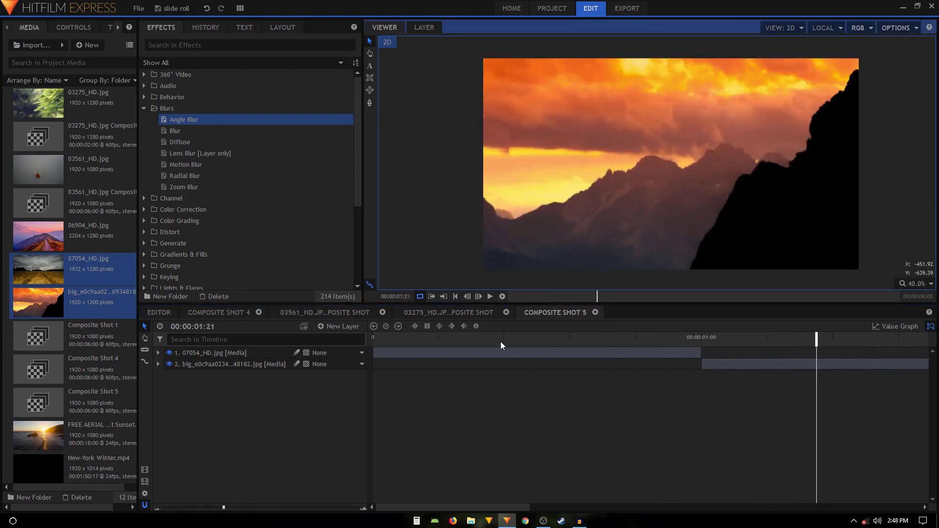
pyautogui.click(501, 338)
pyautogui.click(490, 299)
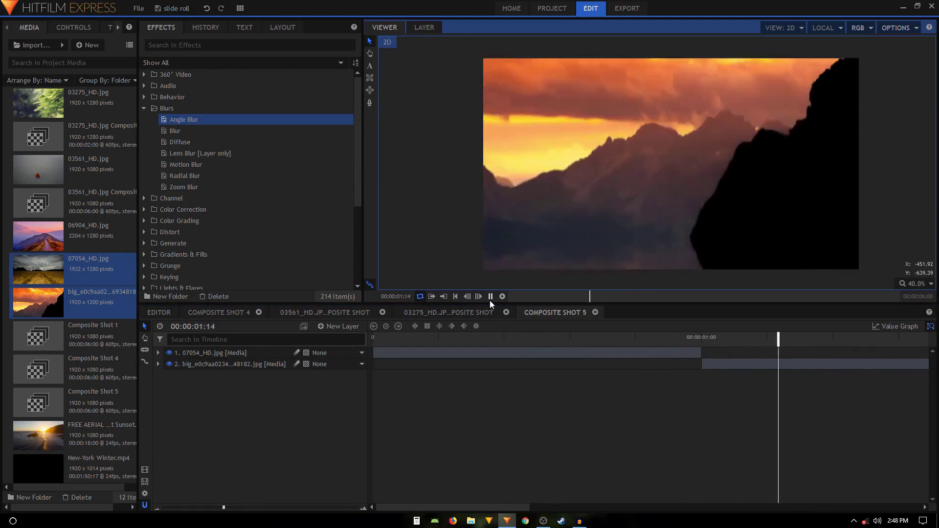
pyautogui.click(490, 297)
pyautogui.moveTo(223, 508); pyautogui.dragTo(171, 509)
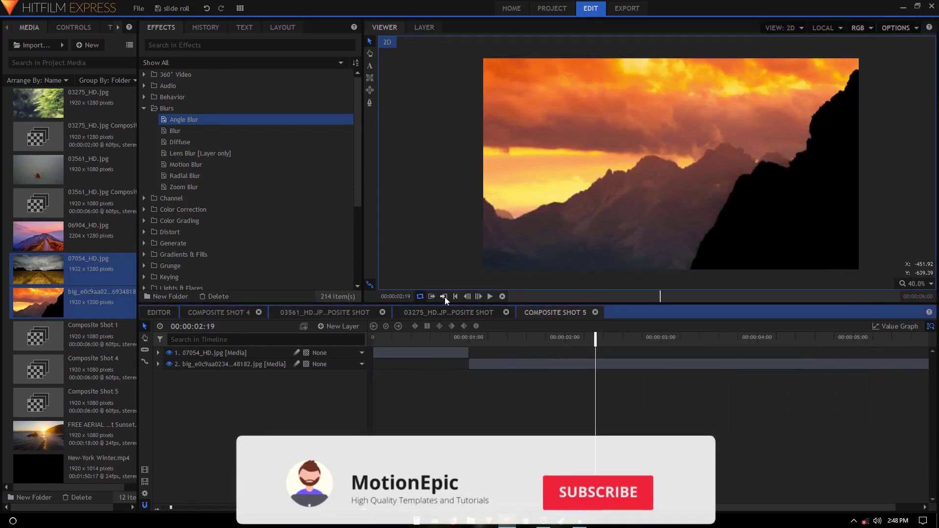
pyautogui.click(419, 338)
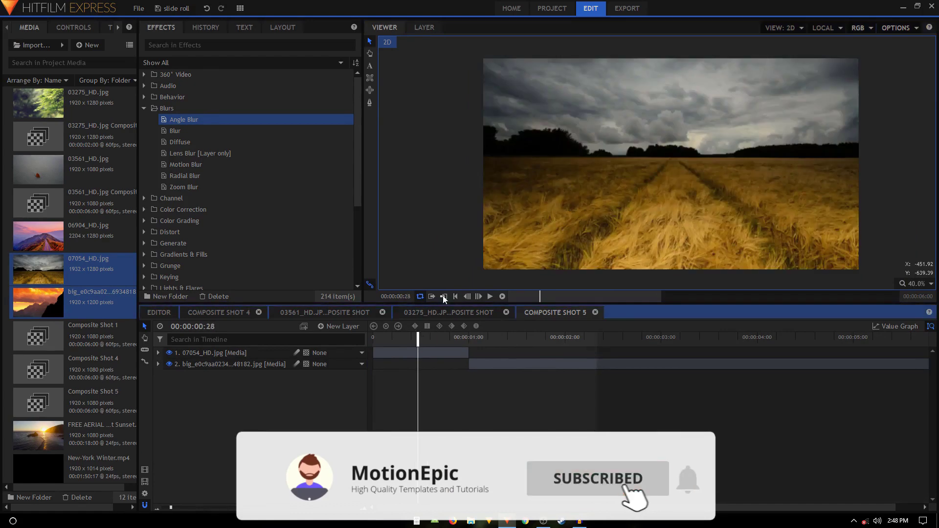
pyautogui.click(490, 297)
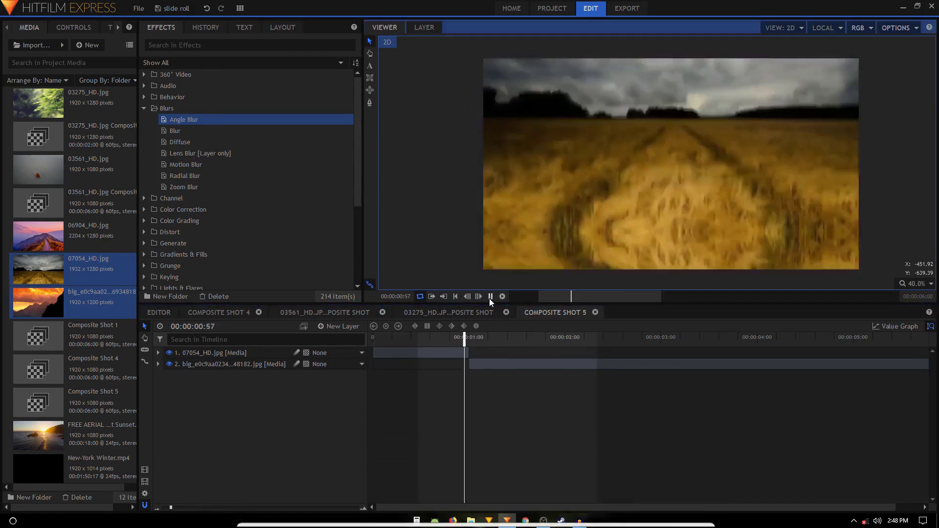